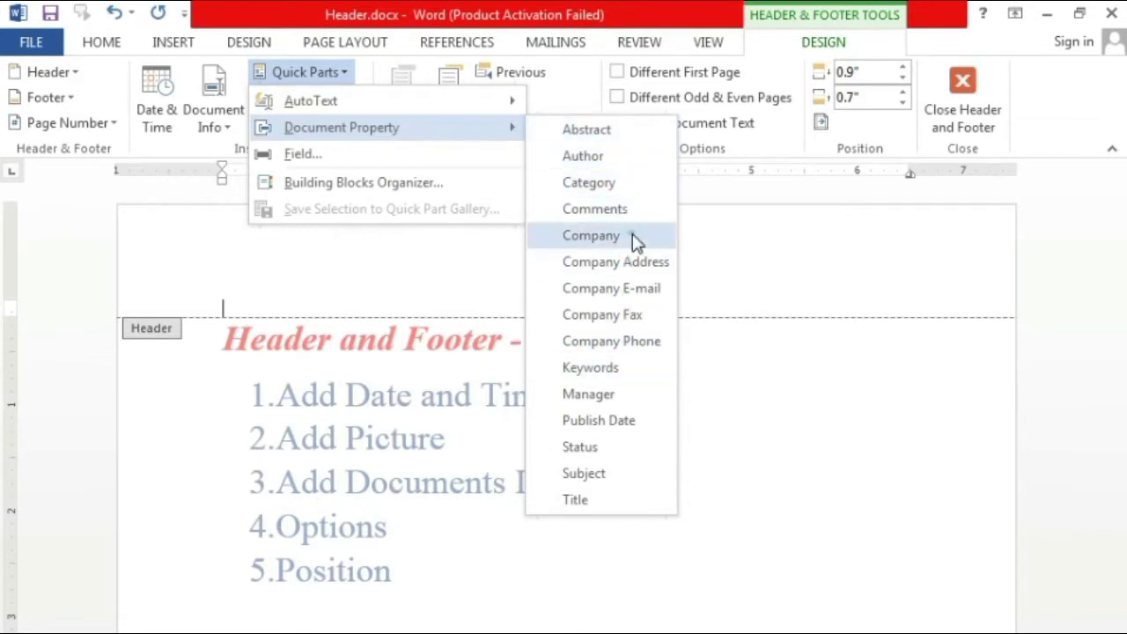
Insert the Company document property into the header and fill it with "Honda co".
{"action": "left_click", "coordinate": [591, 235]}
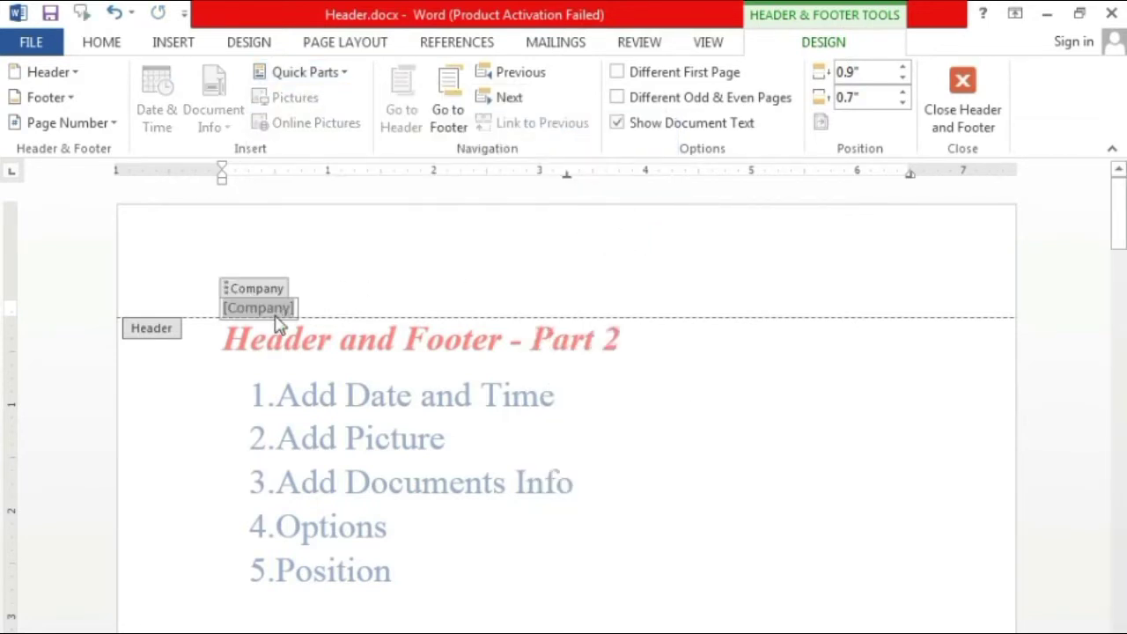
{"action": "type", "text": "ho"}
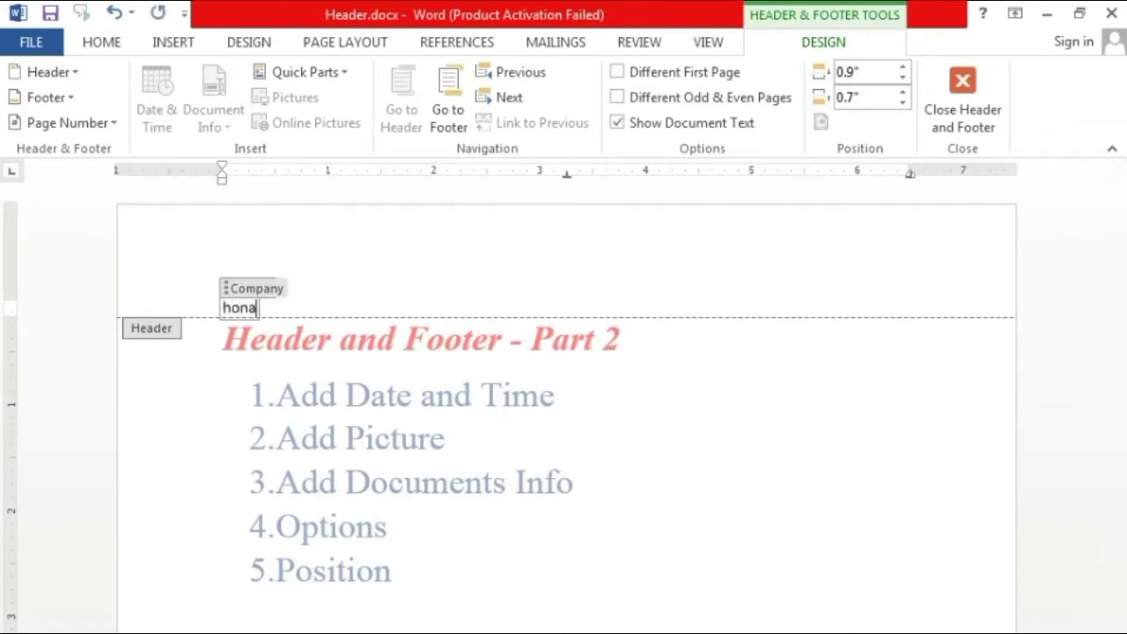
{"action": "type", "text": "nda co"}
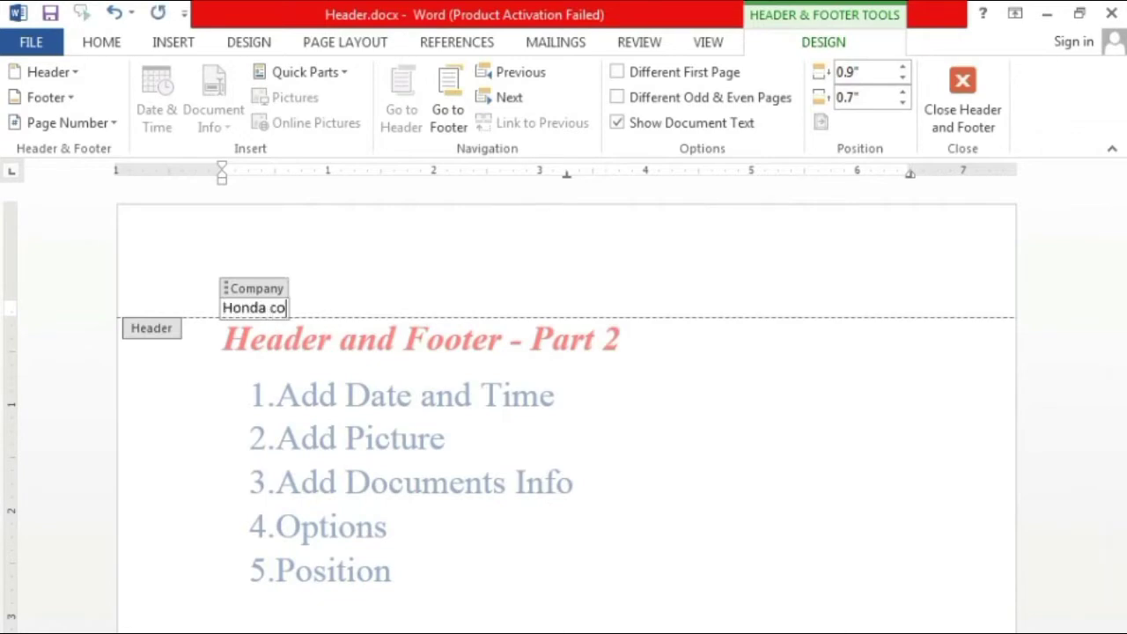
Delete the Company property from the header on the second page.
{"action": "scroll", "coordinate": [503, 415], "scroll_direction": "down", "scroll_amount": 10}
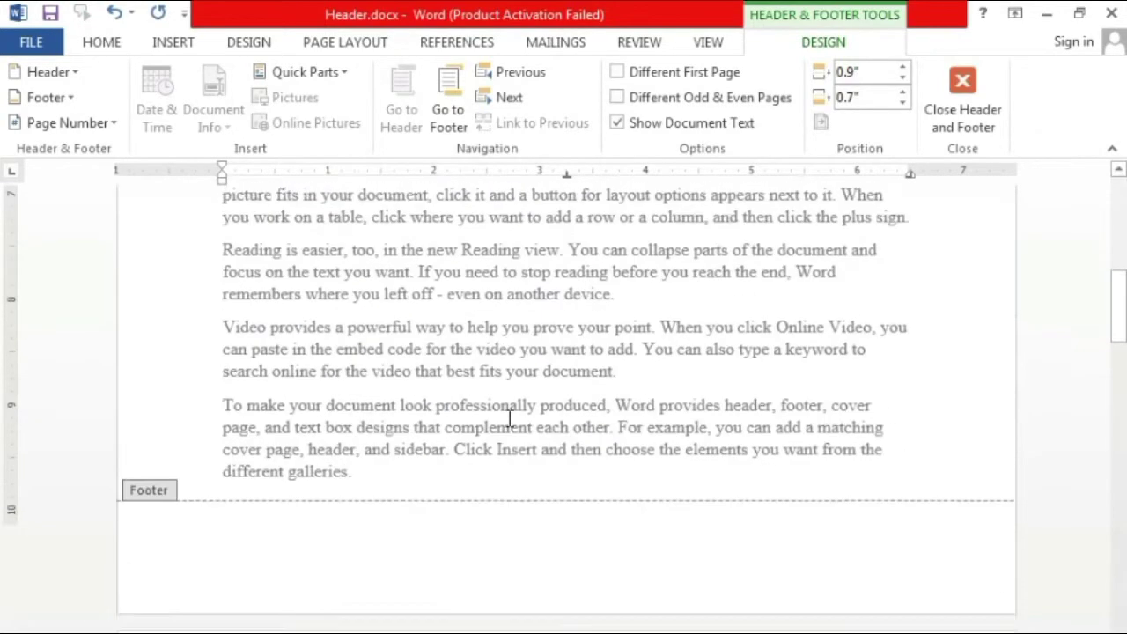
{"action": "scroll", "coordinate": [327, 567], "scroll_direction": "down", "scroll_amount": 3}
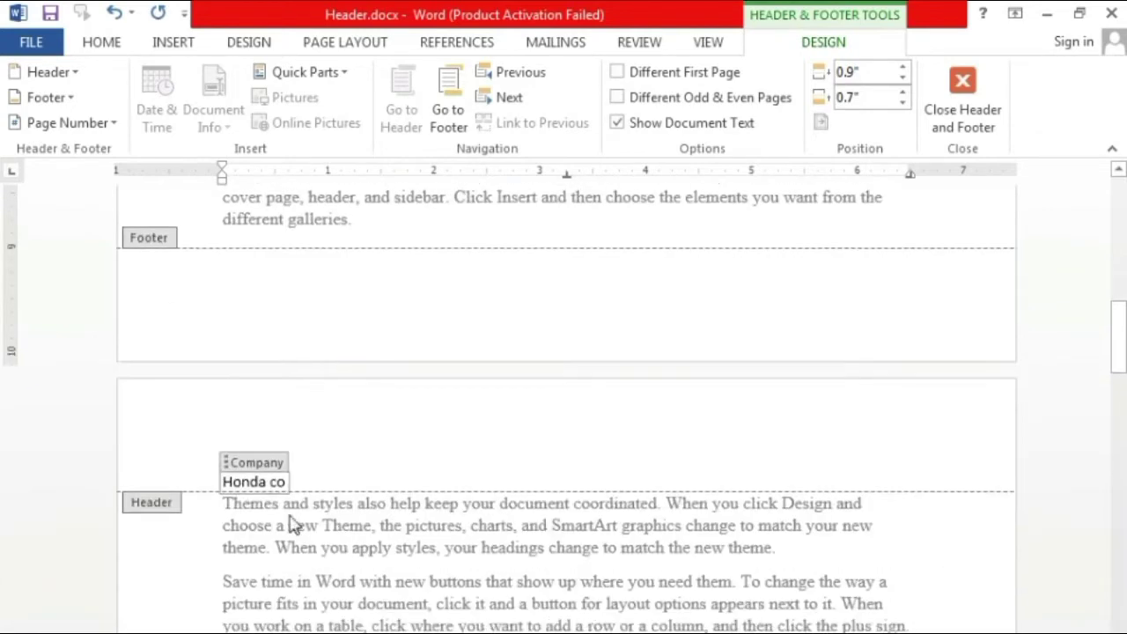
{"action": "left_click", "coordinate": [255, 464]}
{"action": "key", "text": "Delete"}
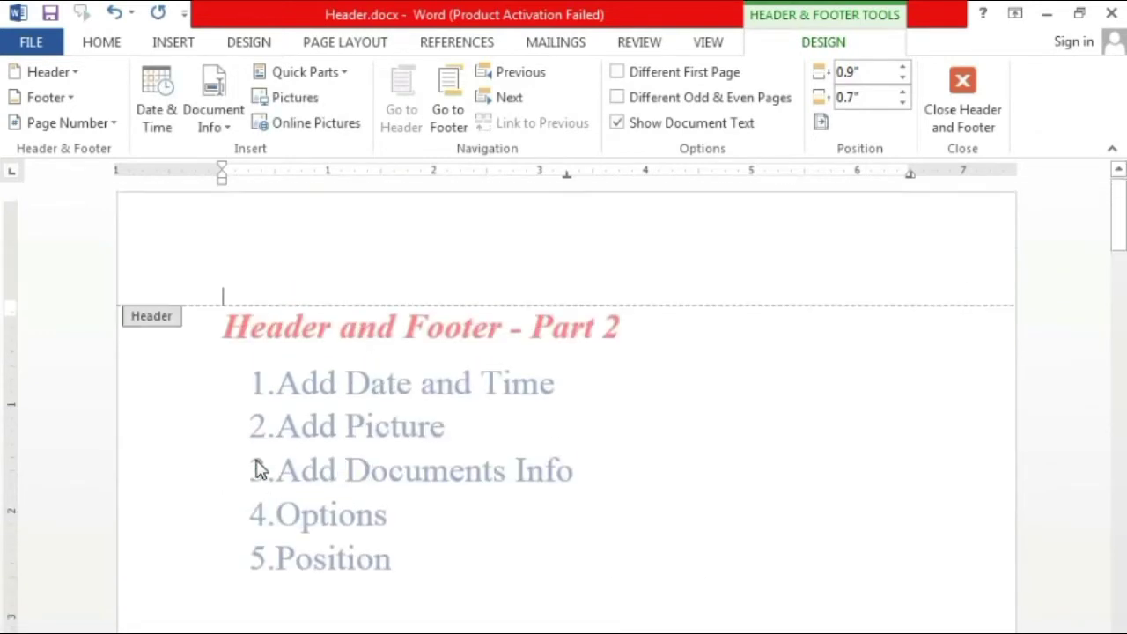
Insert the picture Tulips.jpg from the Sample Pictures folder into the header.
{"action": "left_click", "coordinate": [309, 102]}
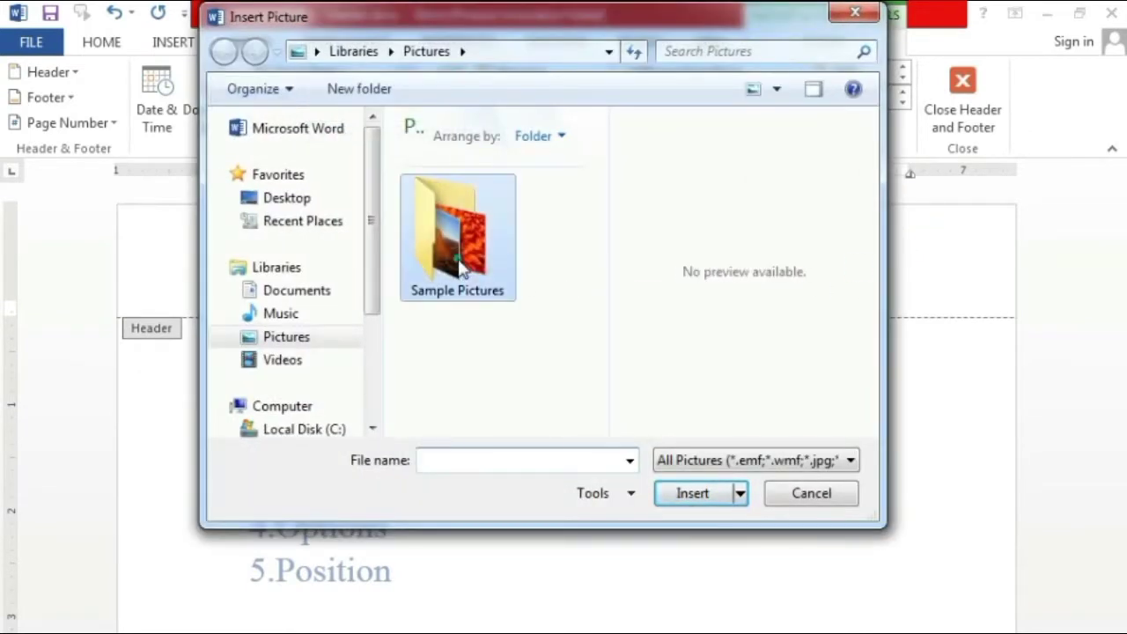
{"action": "double_click", "coordinate": [451, 236]}
{"action": "left_click_drag", "start_coordinate": [595, 239], "coordinate": [608, 435]}
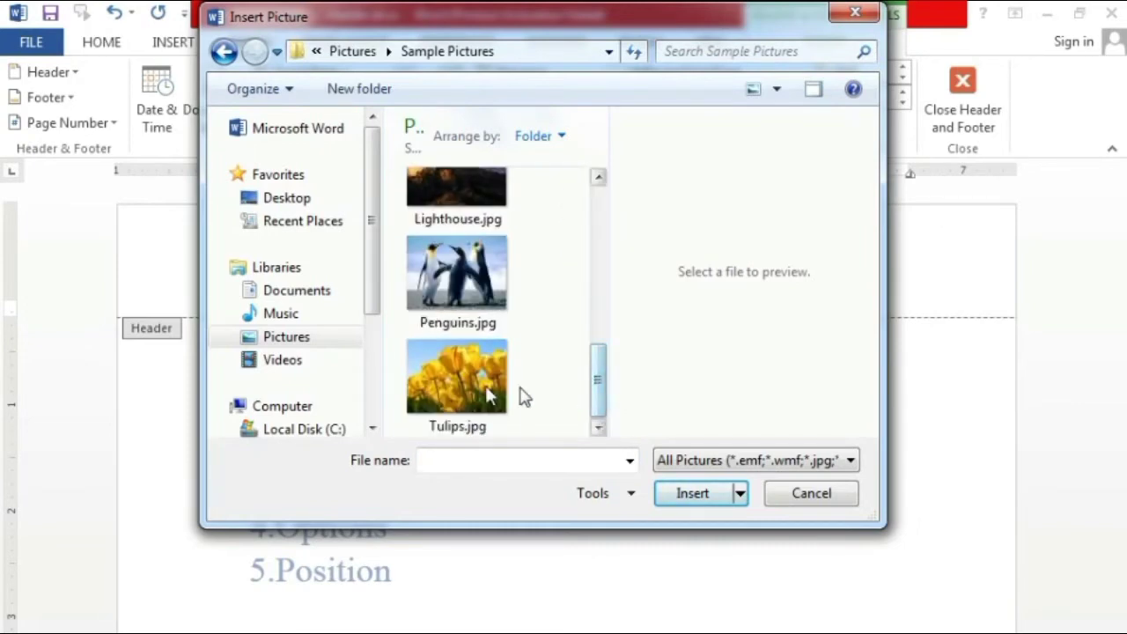
{"action": "left_click", "coordinate": [485, 372]}
{"action": "left_click", "coordinate": [705, 496]}
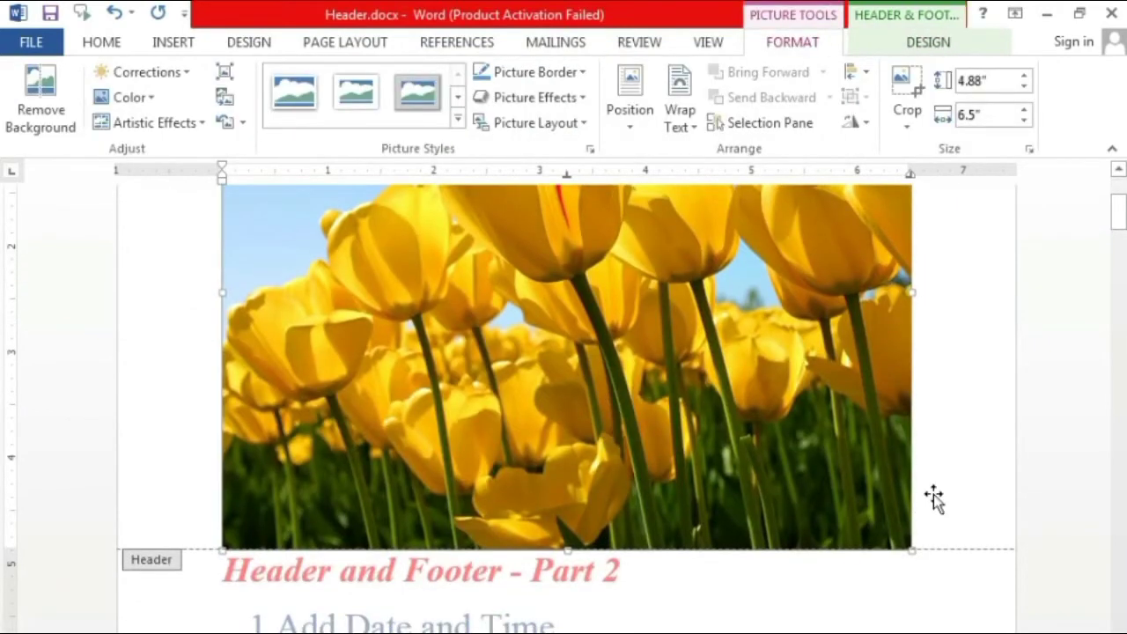
Shrink the header's tulip picture to about 0.77" high by 1.03" wide and leave header editing.
{"action": "left_click_drag", "start_coordinate": [912, 557], "coordinate": [496, 307]}
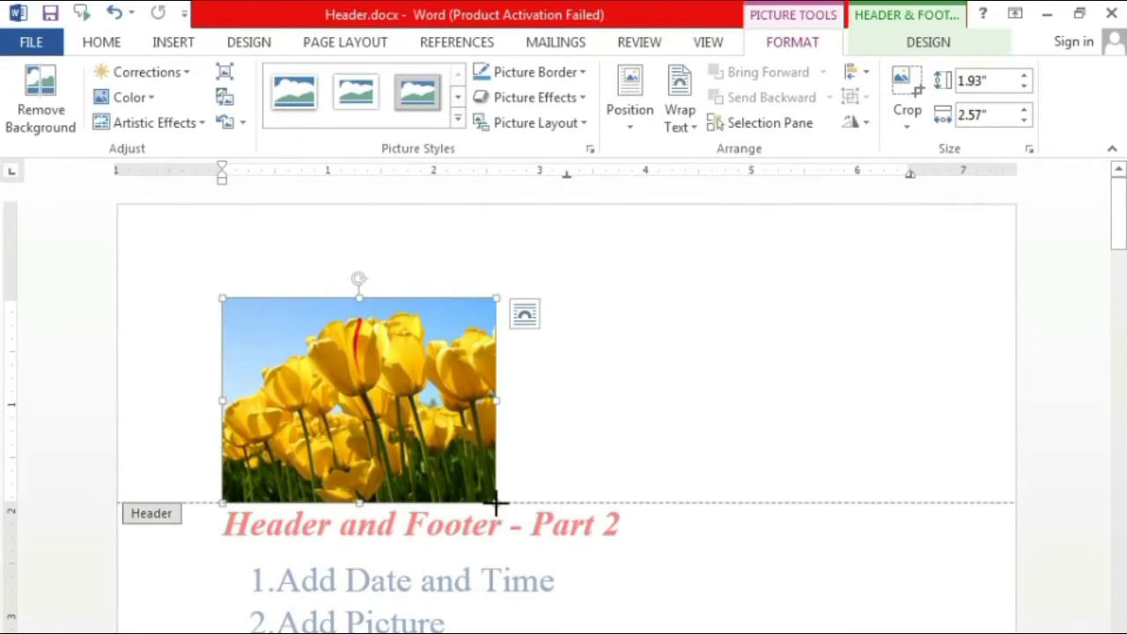
{"action": "left_click_drag", "start_coordinate": [496, 504], "coordinate": [332, 381]}
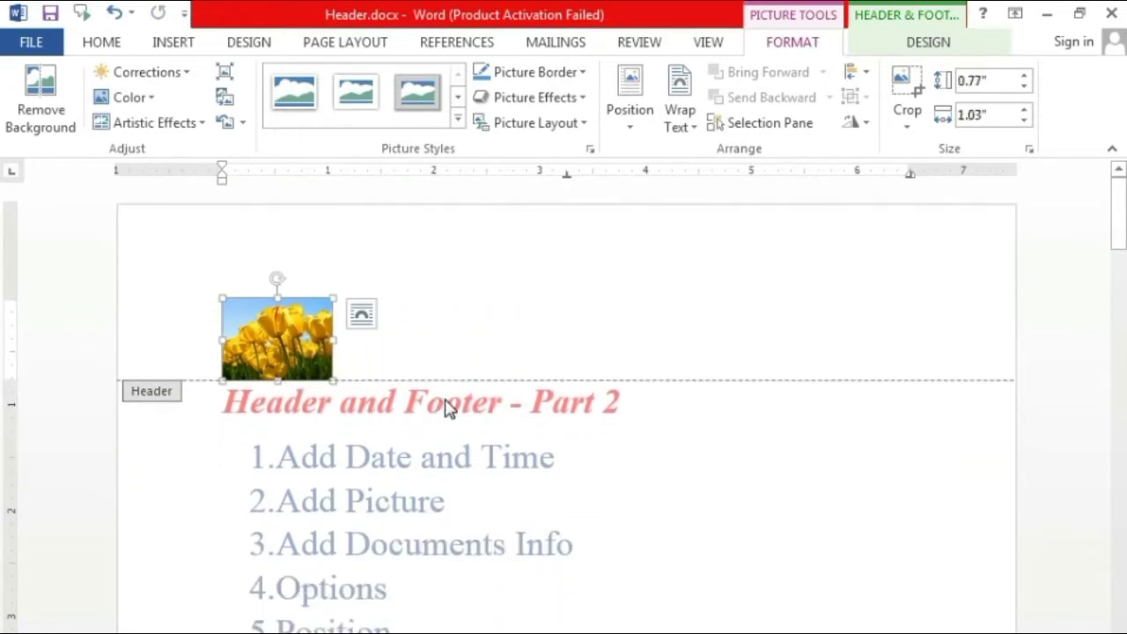
{"action": "double_click", "coordinate": [783, 533]}
Reopen the header on a following page and delete the tulip picture from it.
{"action": "scroll", "coordinate": [775, 604], "scroll_direction": "down", "scroll_amount": 10}
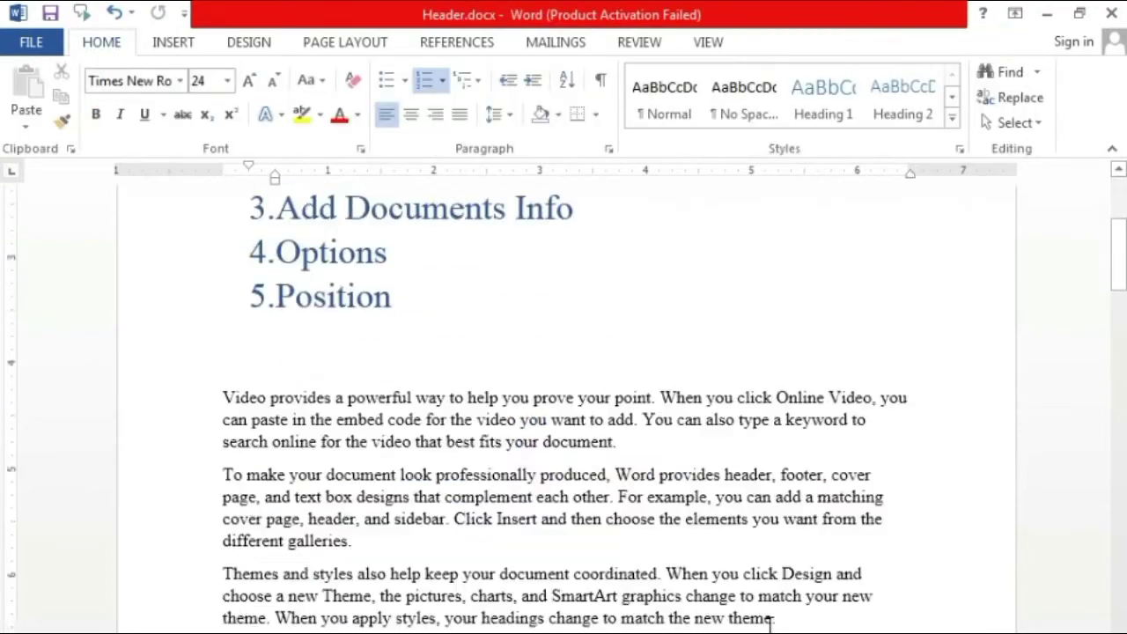
{"action": "scroll", "coordinate": [768, 628], "scroll_direction": "down", "scroll_amount": 15}
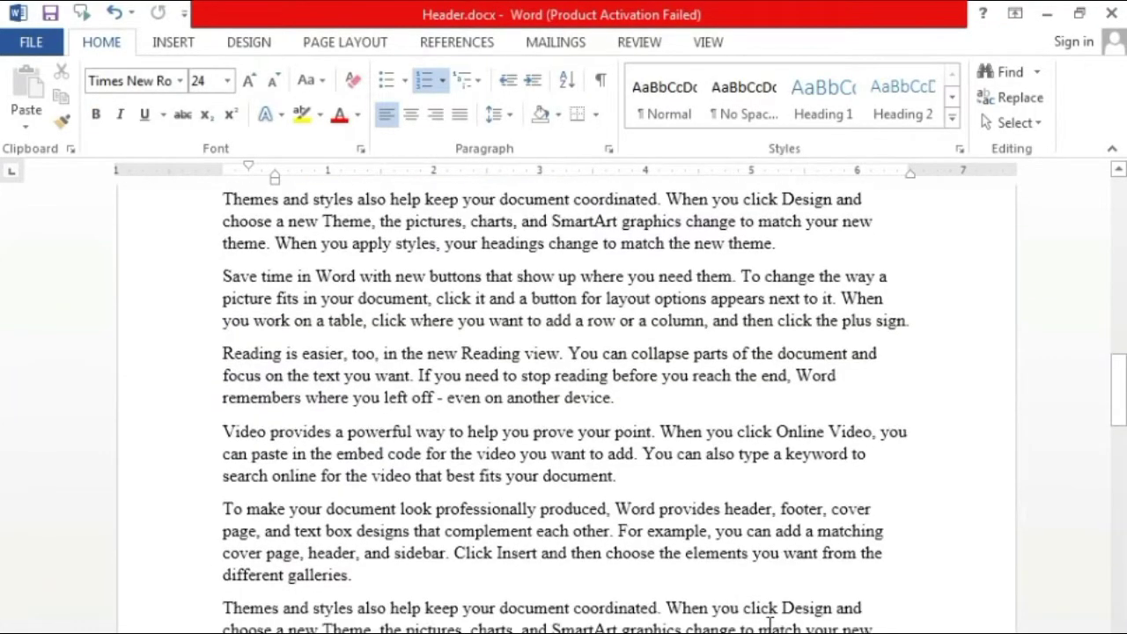
{"action": "scroll", "coordinate": [769, 627], "scroll_direction": "down", "scroll_amount": 10}
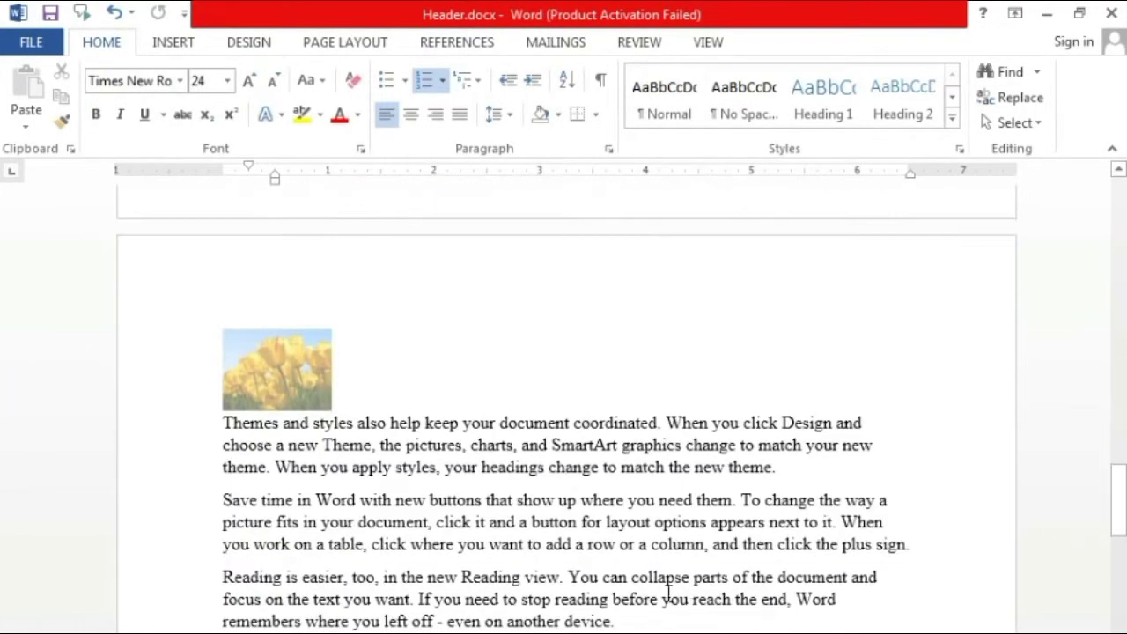
{"action": "double_click", "coordinate": [404, 337]}
{"action": "left_click", "coordinate": [254, 367]}
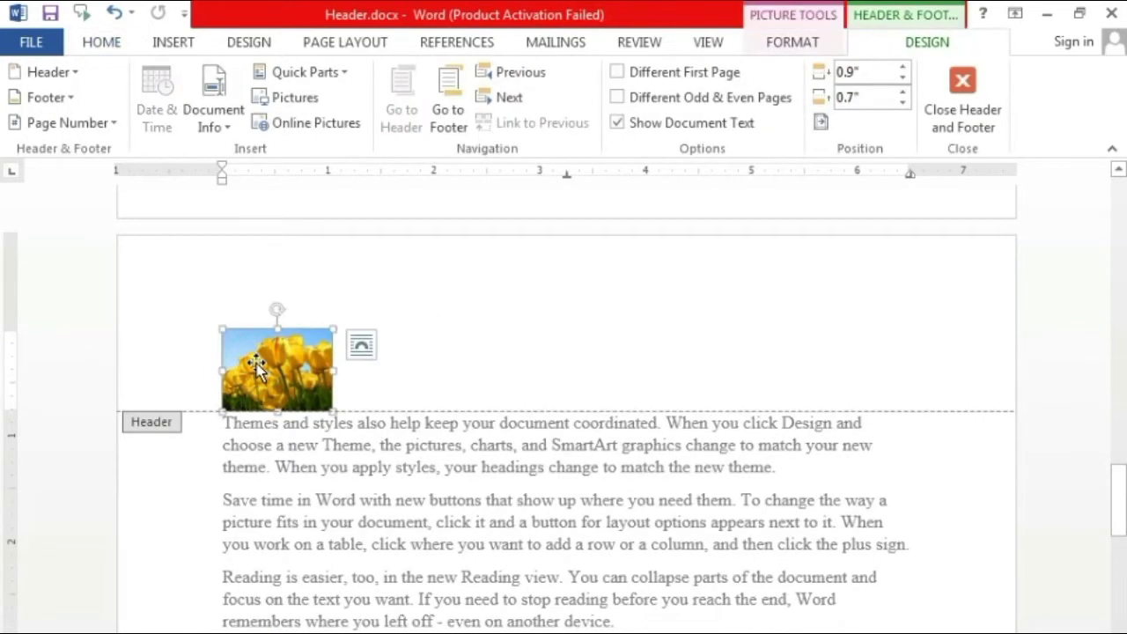
{"action": "key", "text": "Delete"}
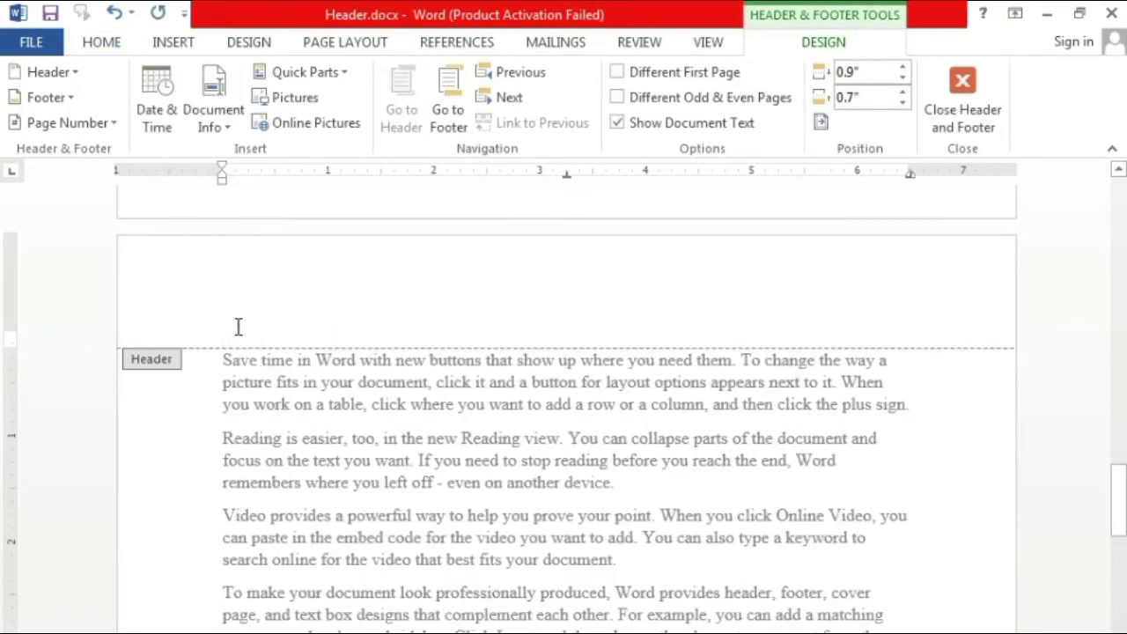
Open and cancel the online picture insertion, and switch to the page's footer and back to its header.
{"action": "left_click", "coordinate": [300, 127]}
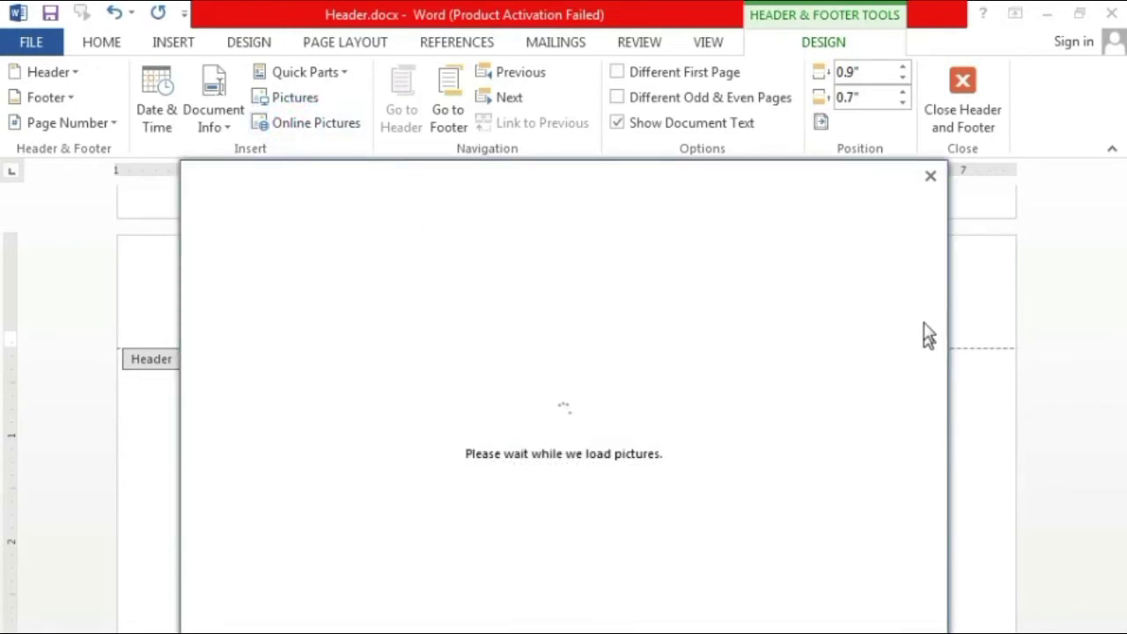
{"action": "left_click", "coordinate": [931, 179]}
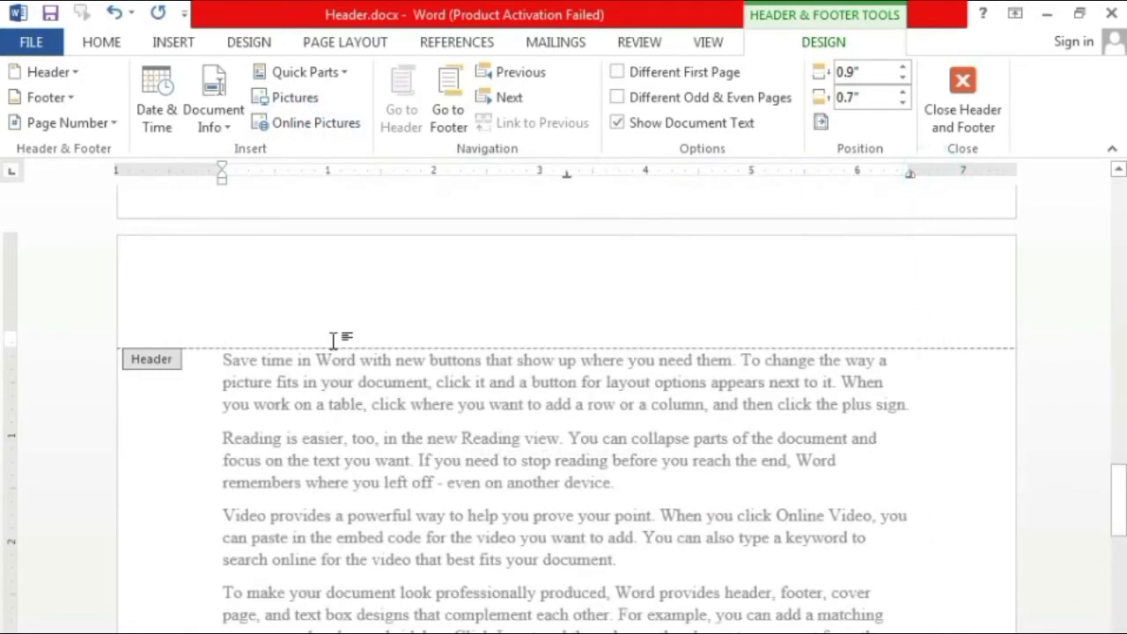
{"action": "left_click", "coordinate": [449, 123]}
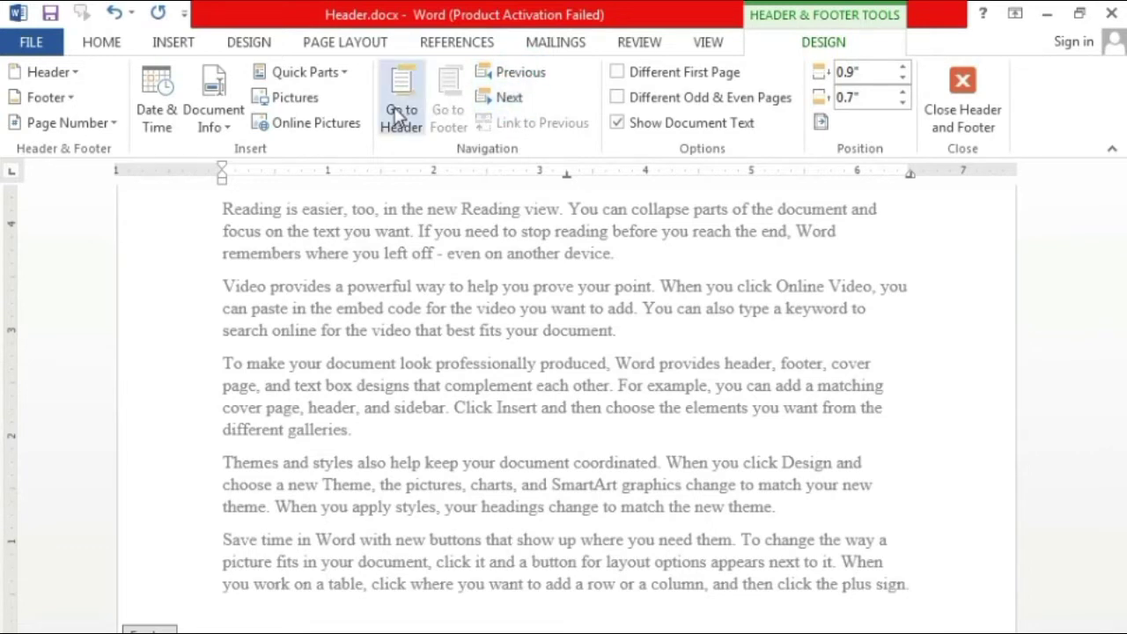
{"action": "left_click", "coordinate": [402, 101]}
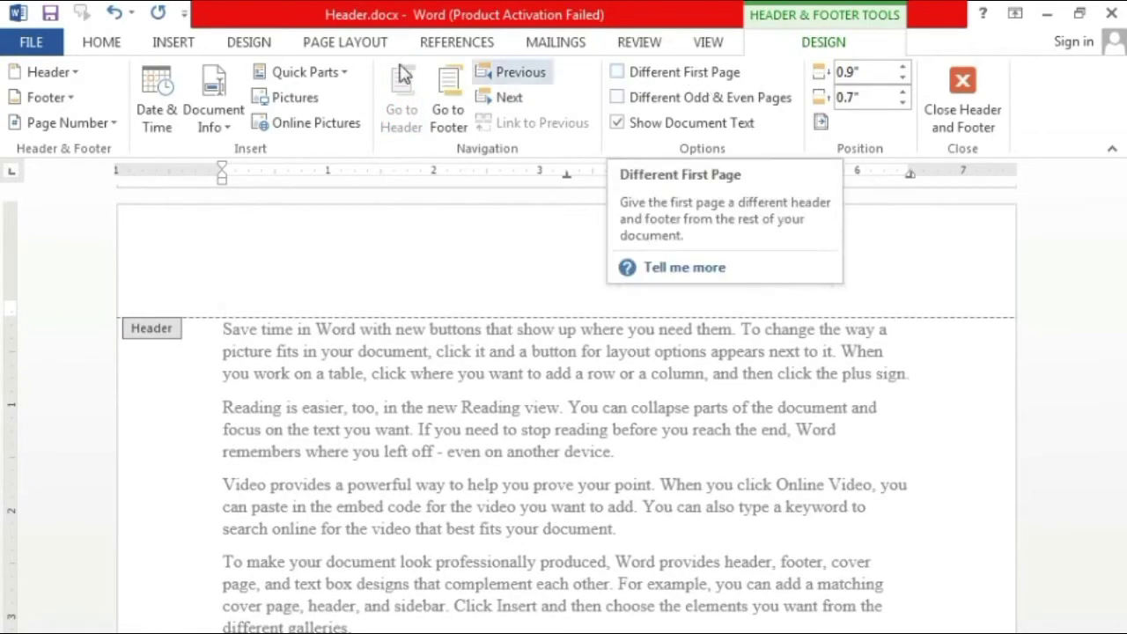
Insert an automatically updating date into the header in the format "Thursday, June 20, 2019".
{"action": "left_click", "coordinate": [159, 99]}
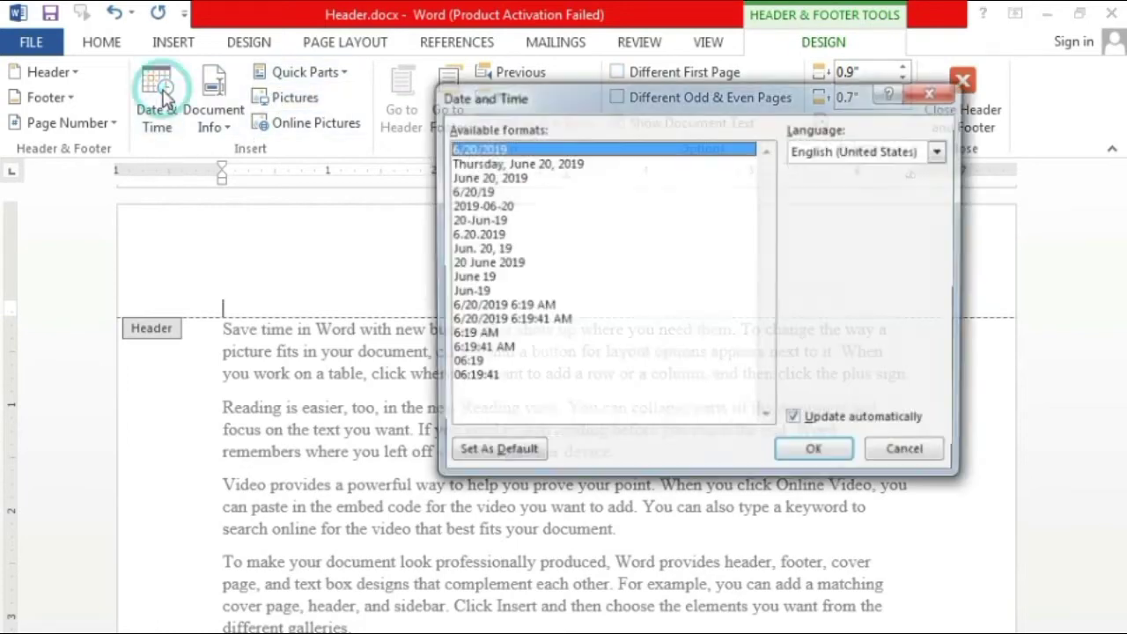
{"action": "left_click", "coordinate": [514, 164]}
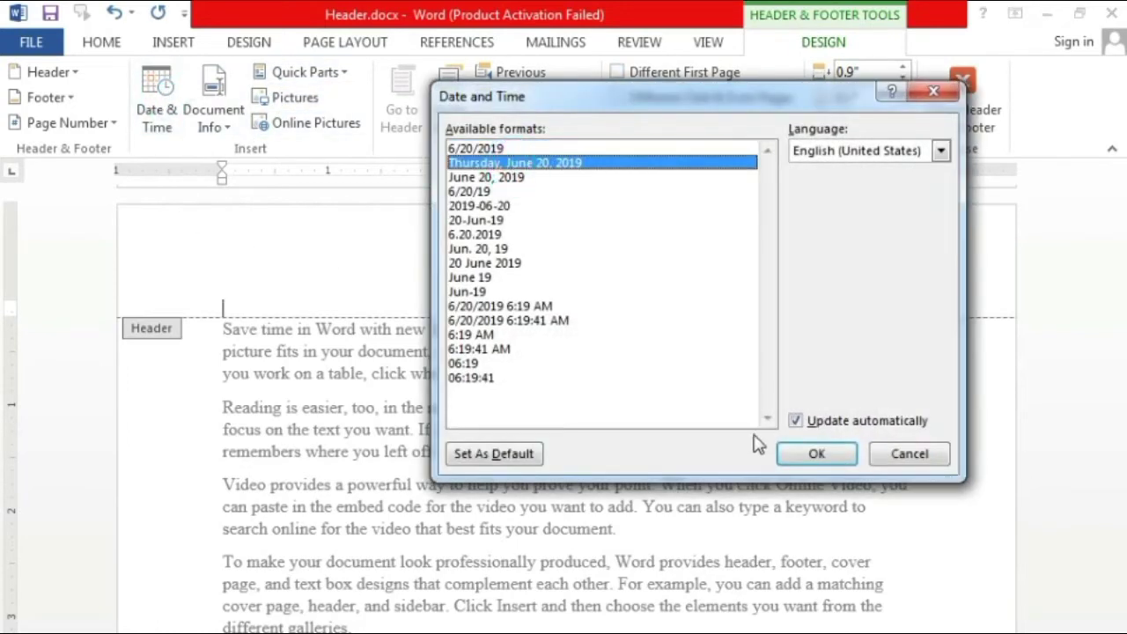
{"action": "left_click", "coordinate": [802, 462]}
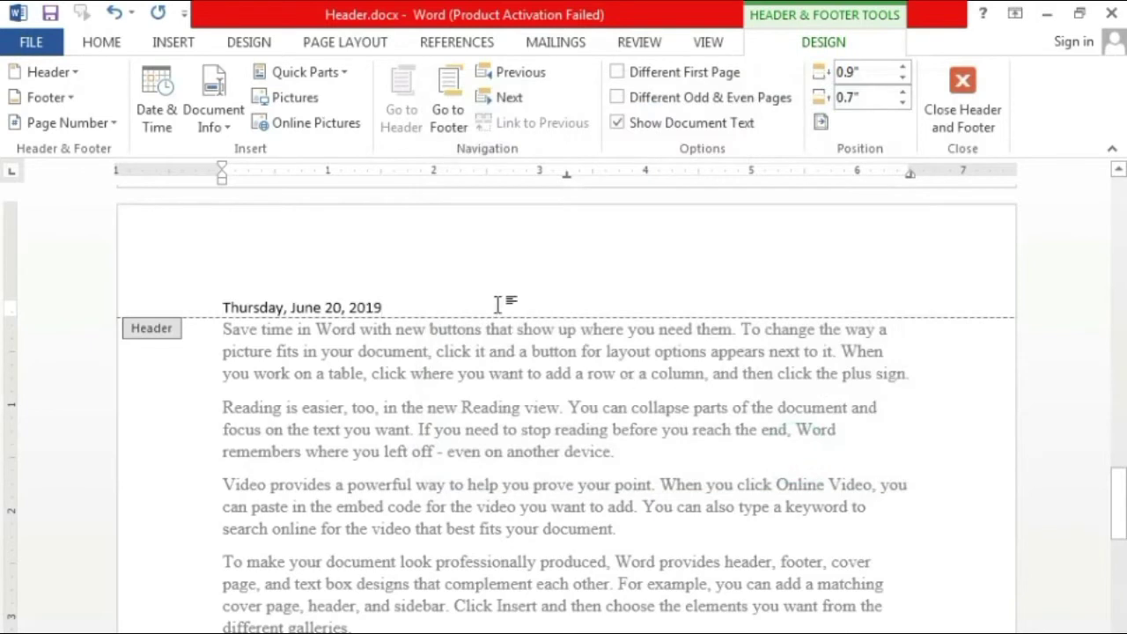
{"action": "left_click", "coordinate": [414, 305]}
Toggle the Different First Page option on and back off.
{"action": "left_click", "coordinate": [617, 73]}
{"action": "left_click", "coordinate": [617, 73]}
{"action": "left_click", "coordinate": [617, 74]}
{"action": "left_click", "coordinate": [618, 75]}
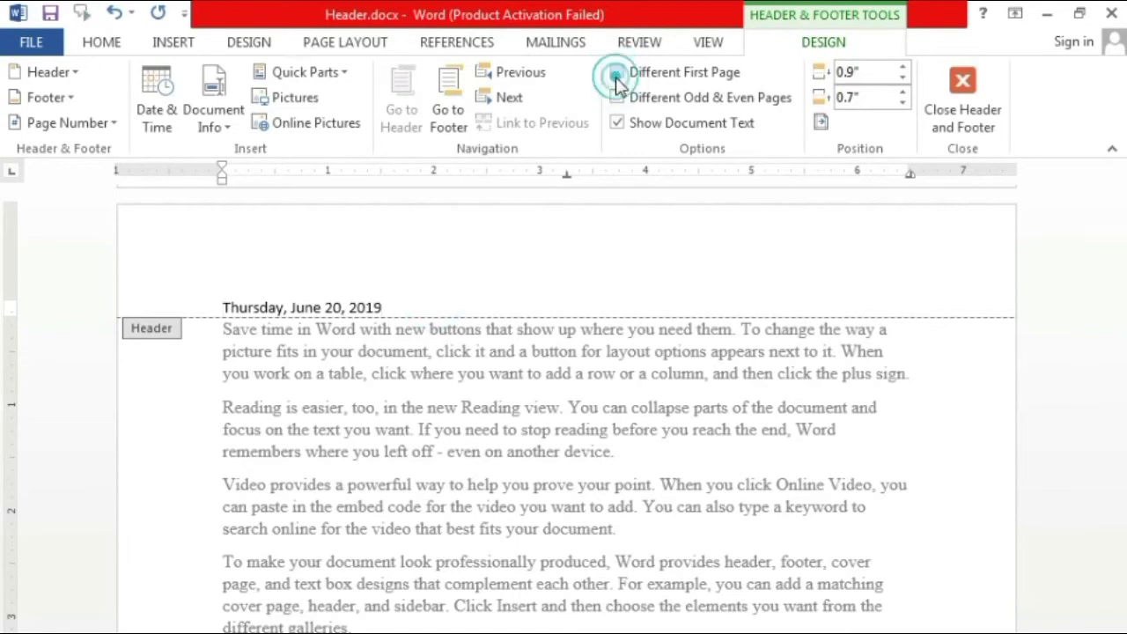
Delete the date from the header and close header editing.
{"action": "left_click", "coordinate": [228, 307]}
{"action": "left_click", "coordinate": [994, 128]}
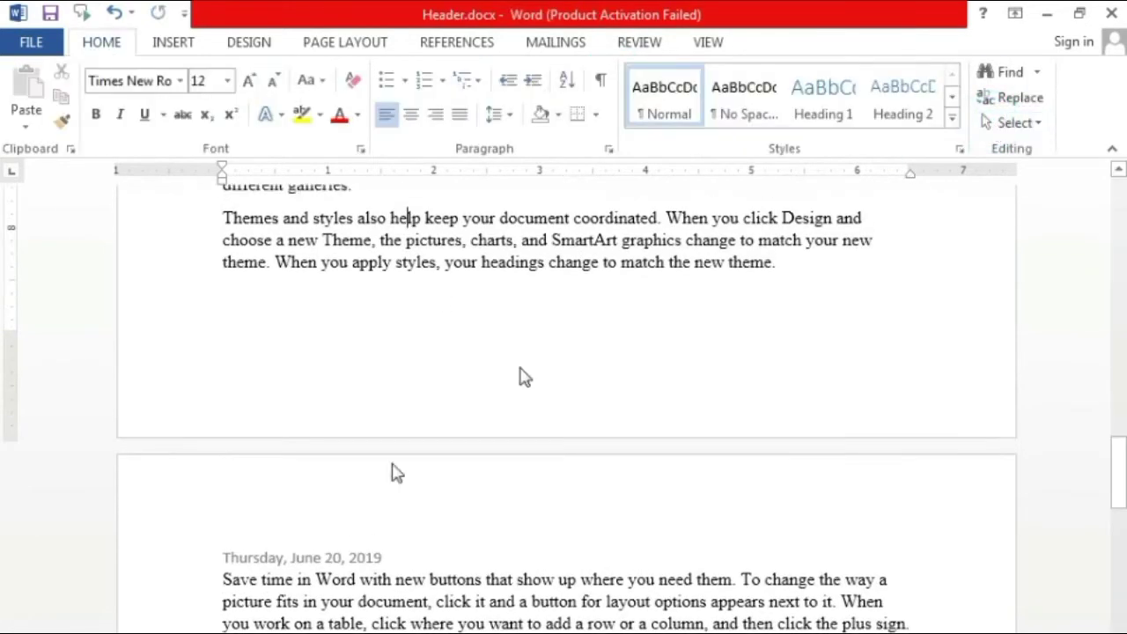
{"action": "double_click", "coordinate": [336, 557]}
{"action": "triple_click", "coordinate": [430, 552]}
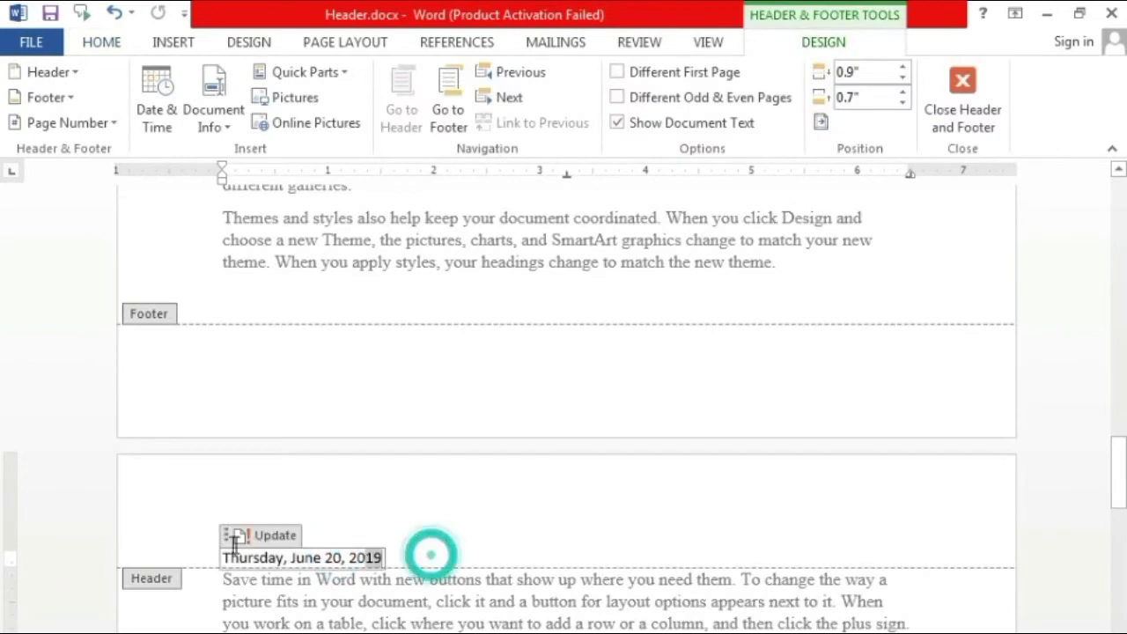
{"action": "left_click", "coordinate": [407, 552]}
{"action": "left_click_drag", "start_coordinate": [407, 552], "coordinate": [222, 553]}
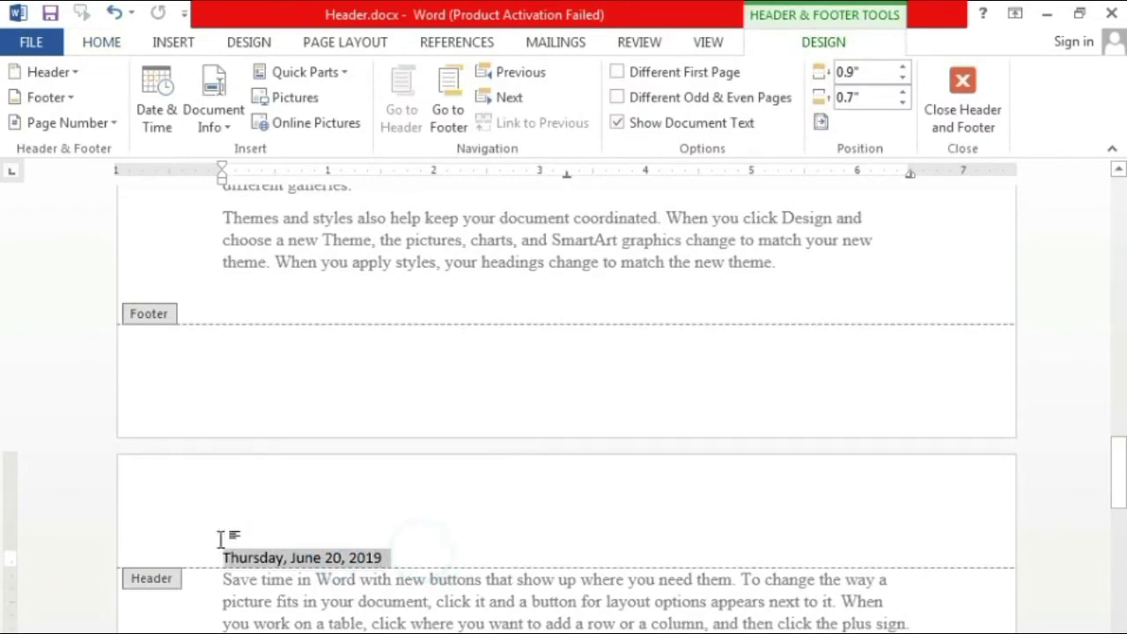
{"action": "key", "text": "Delete"}
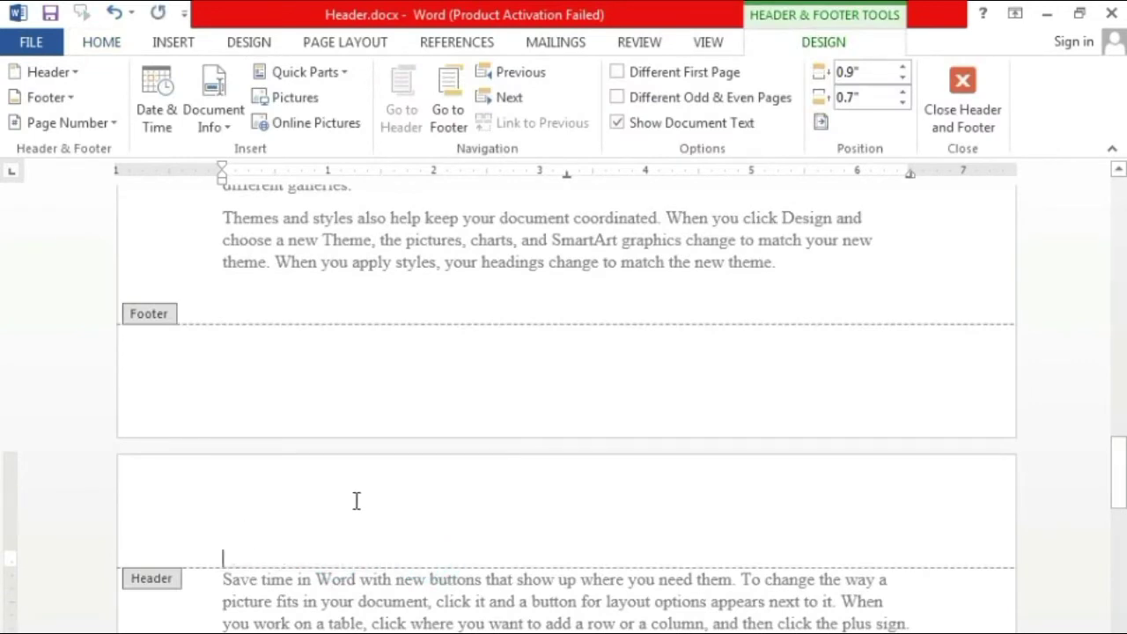
{"action": "left_click", "coordinate": [966, 121]}
Open the first page's header and insert the date in the "Thursday, June 20, 2019" format.
{"action": "scroll", "coordinate": [4, 484], "scroll_direction": "up", "scroll_amount": 15}
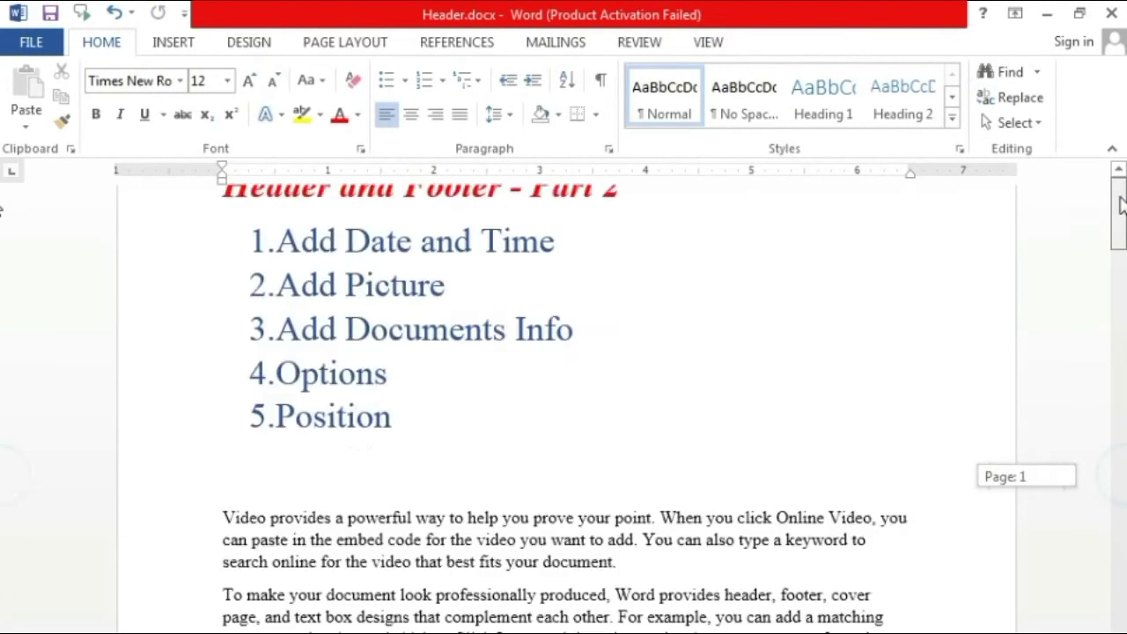
{"action": "double_click", "coordinate": [324, 269]}
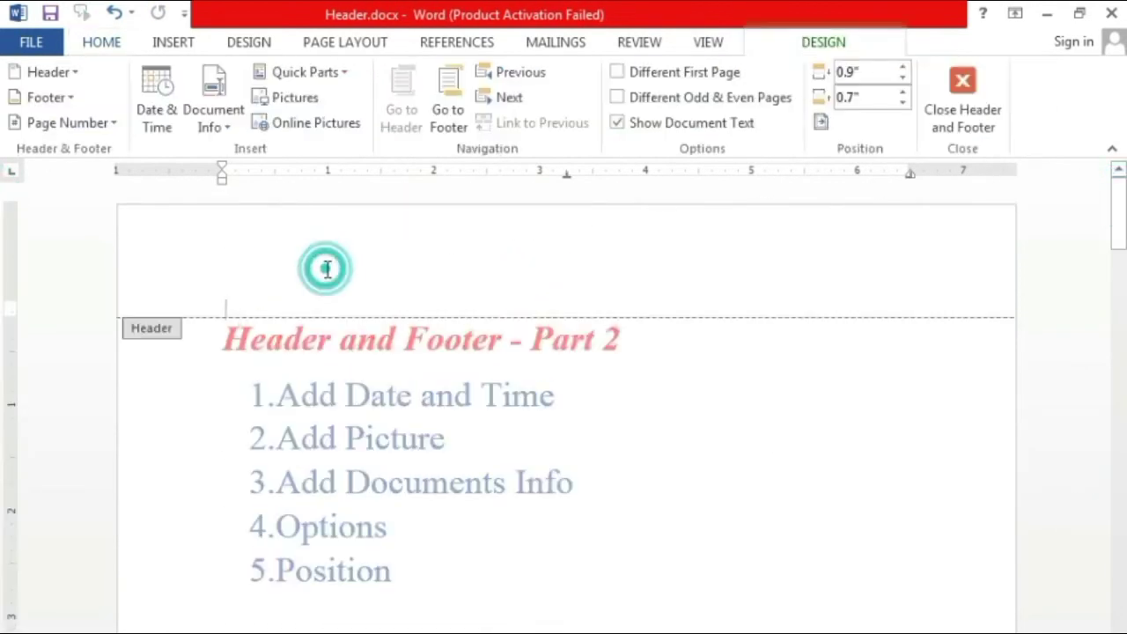
{"action": "left_click", "coordinate": [163, 124]}
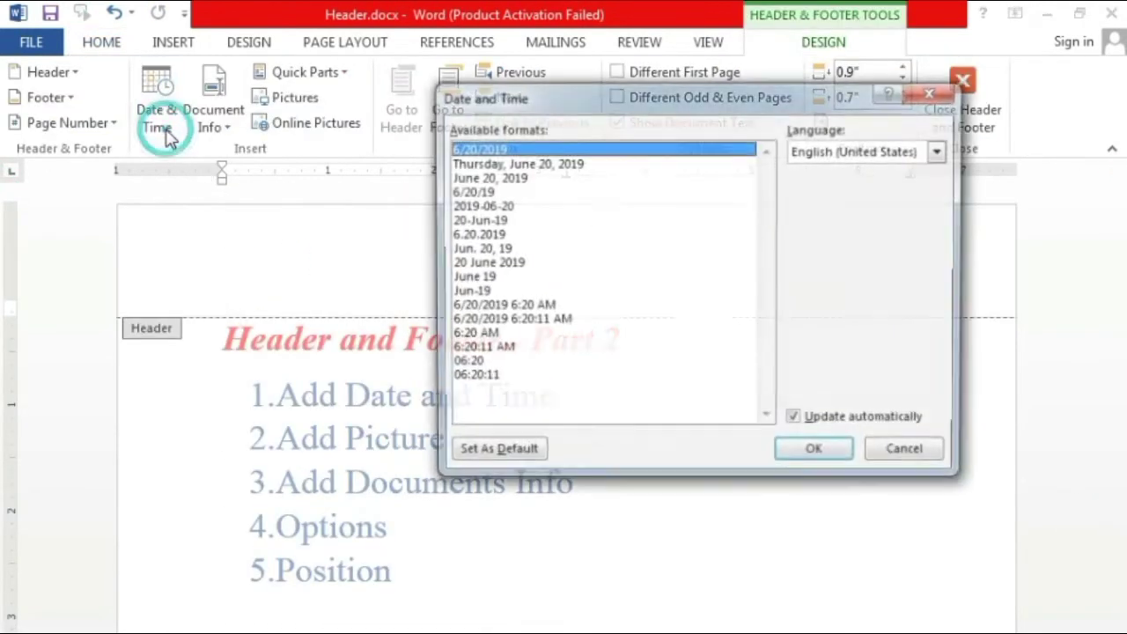
{"action": "left_click", "coordinate": [494, 163]}
{"action": "left_click", "coordinate": [795, 453]}
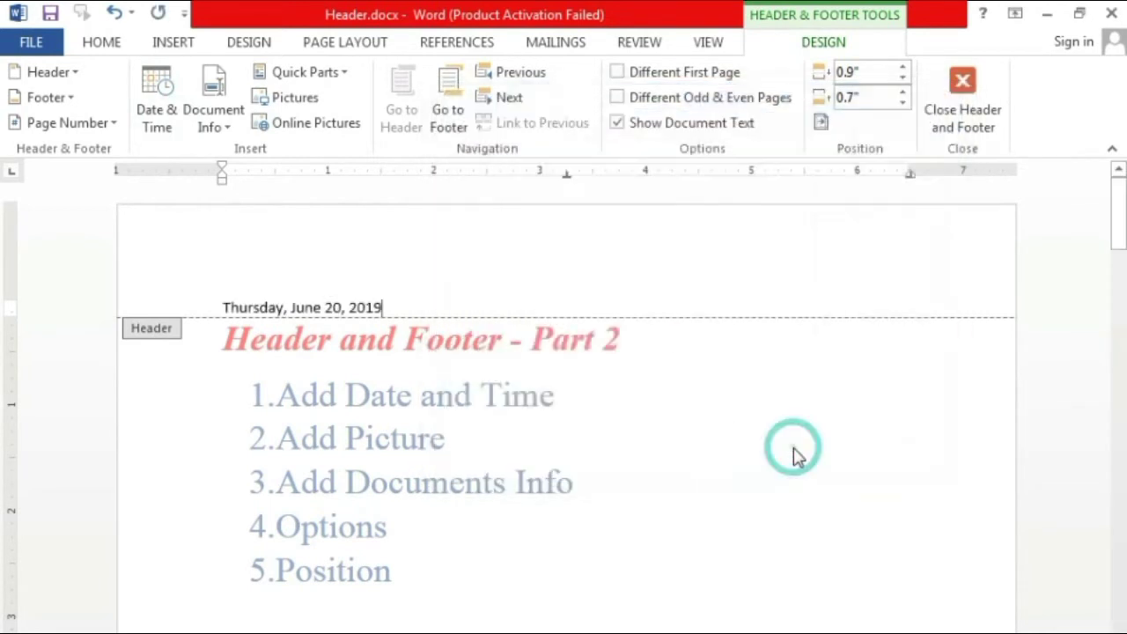
Turn on a different header and footer for the first page and check the headers on the following pages.
{"action": "left_click", "coordinate": [642, 78]}
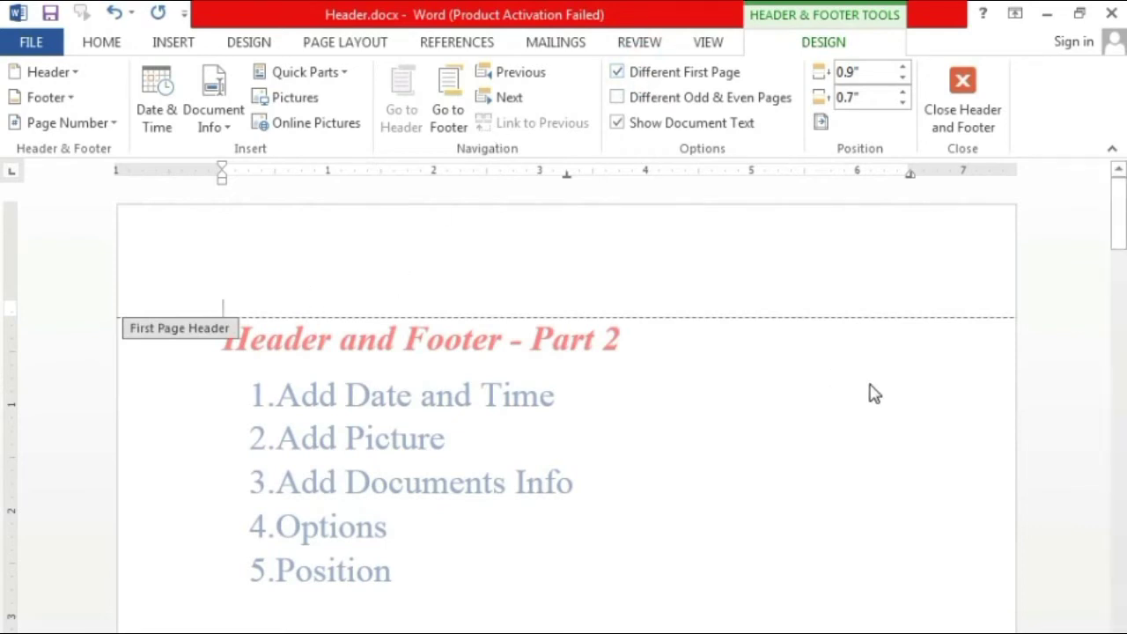
{"action": "scroll", "coordinate": [875, 393], "scroll_direction": "down", "scroll_amount": 15}
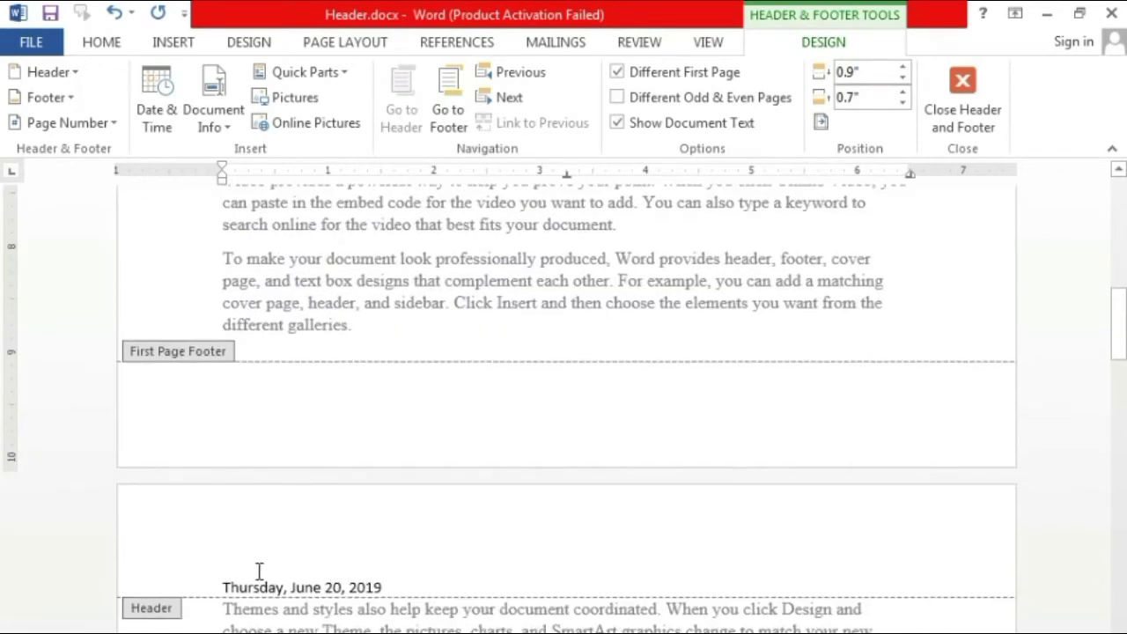
{"action": "scroll", "coordinate": [474, 589], "scroll_direction": "down", "scroll_amount": 20}
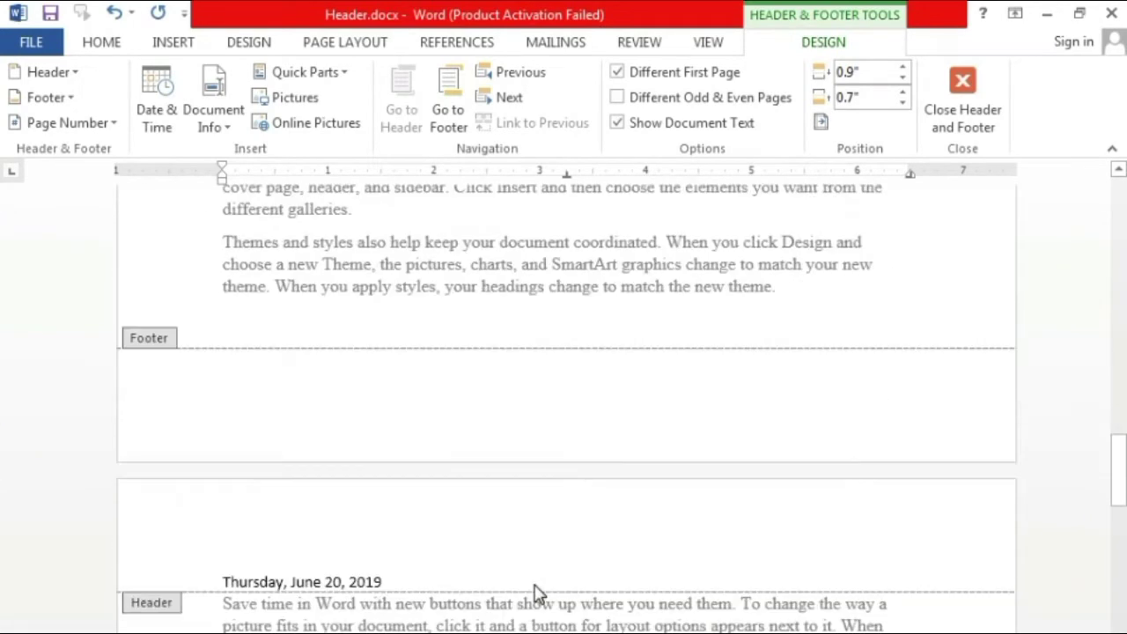
Turn off the different first page header, turn on different odd and even pages, and check the headers on the following pages.
{"action": "scroll", "coordinate": [4, 532], "scroll_direction": "up", "scroll_amount": 20}
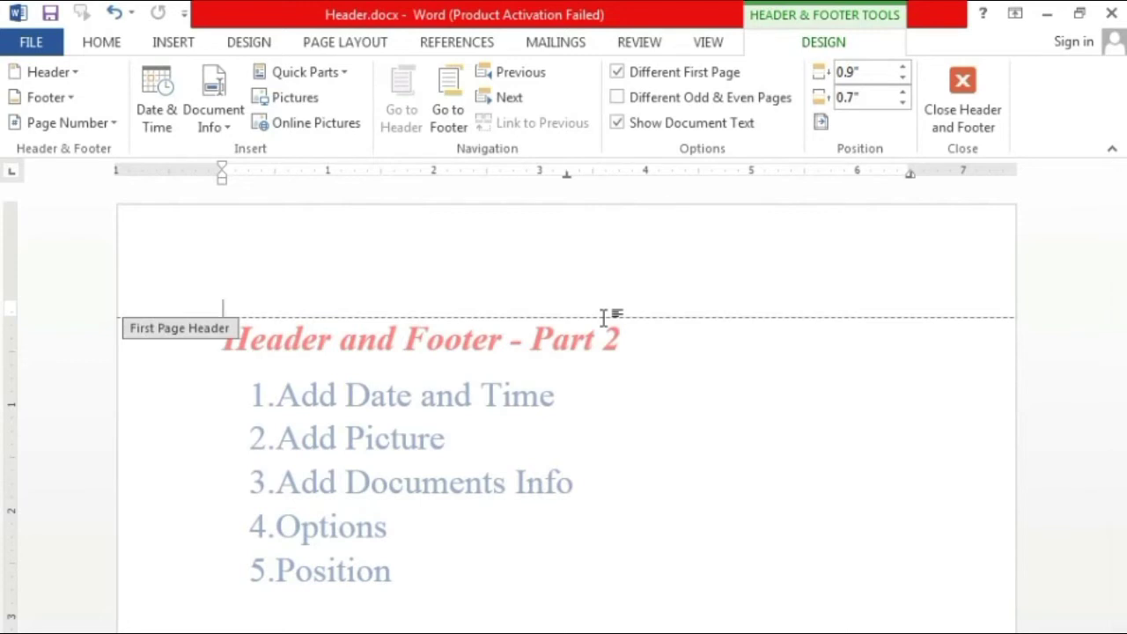
{"action": "left_click", "coordinate": [616, 72]}
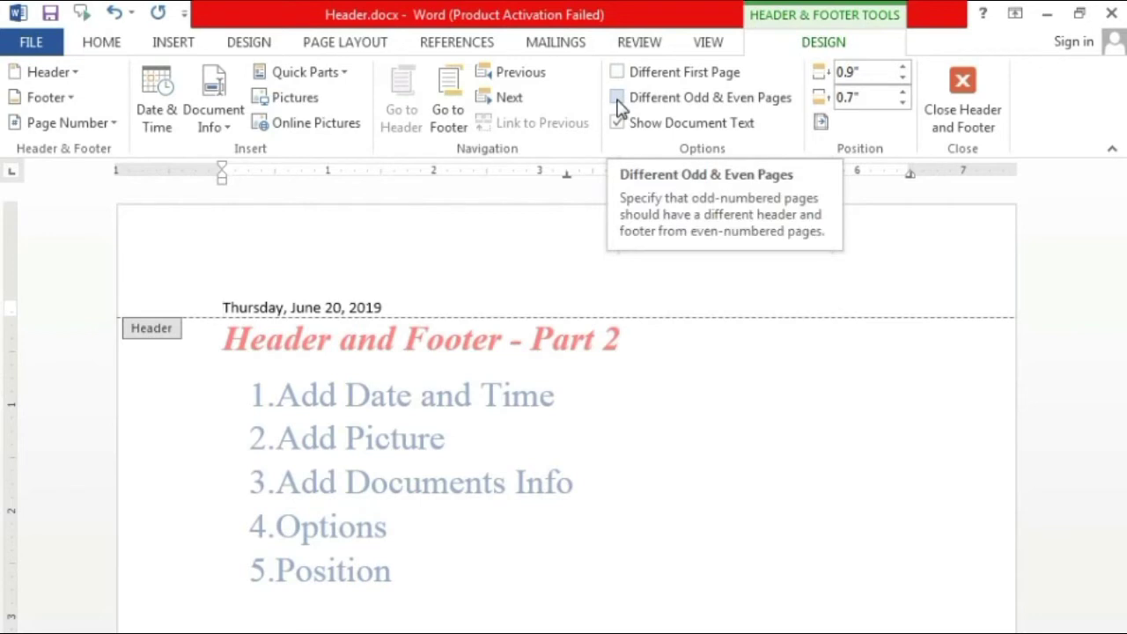
{"action": "left_click", "coordinate": [618, 97]}
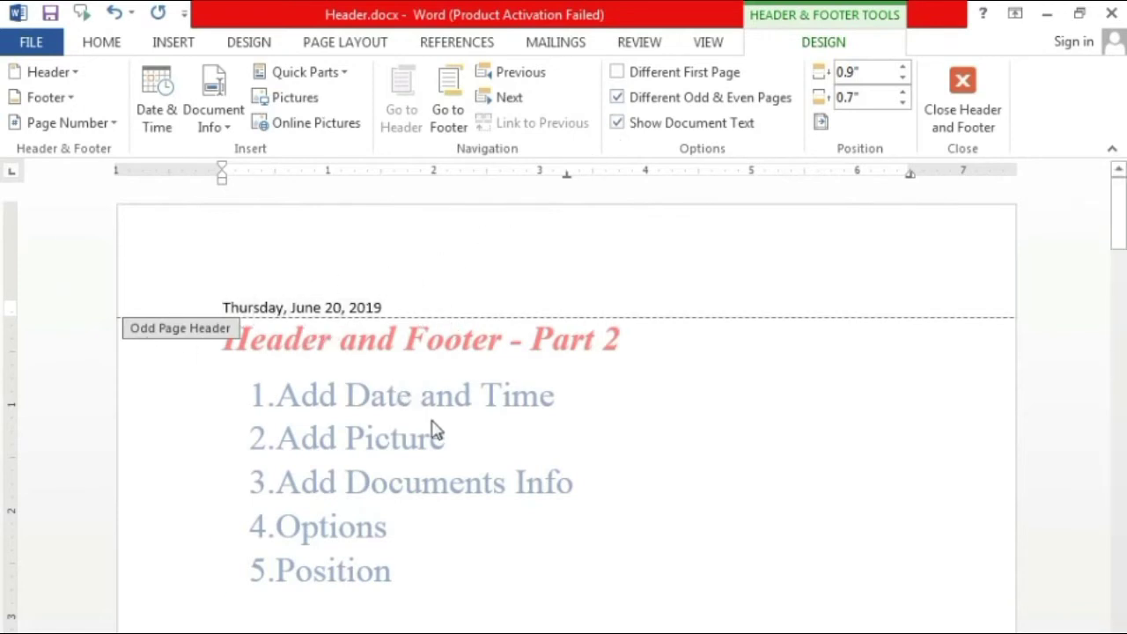
{"action": "scroll", "coordinate": [434, 431], "scroll_direction": "down", "scroll_amount": 10}
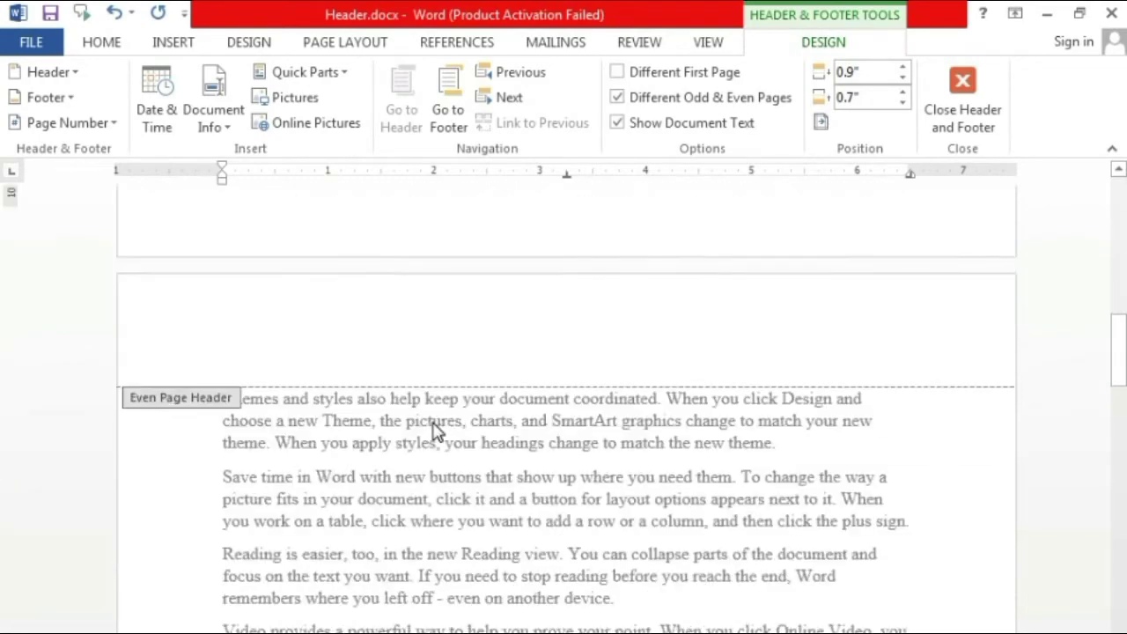
{"action": "scroll", "coordinate": [434, 432], "scroll_direction": "down", "scroll_amount": 15}
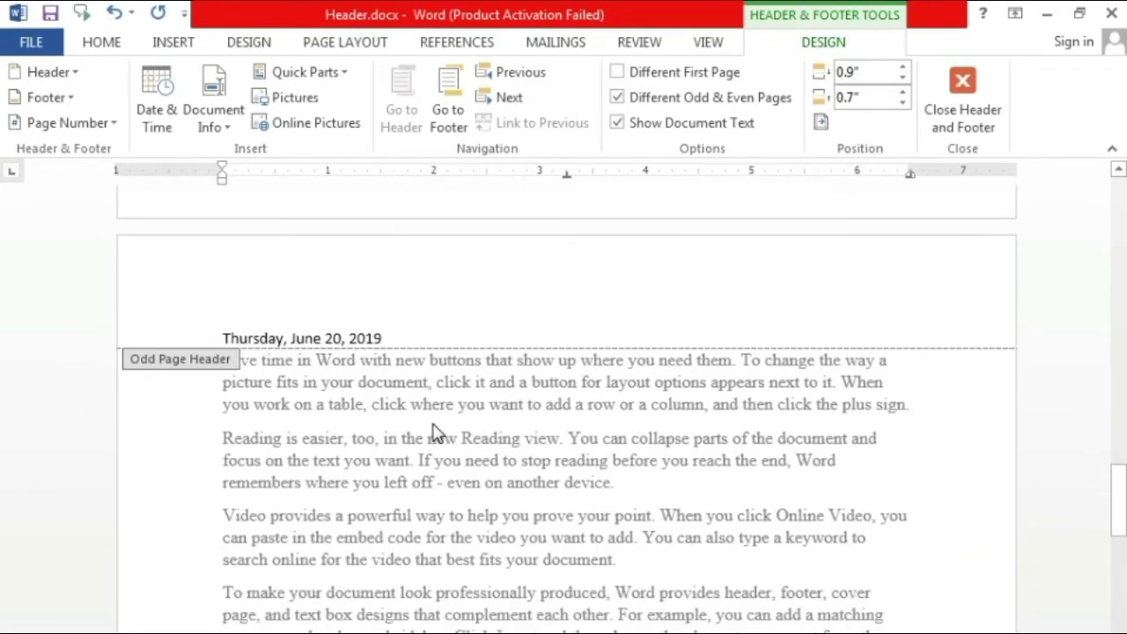
{"action": "scroll", "coordinate": [434, 431], "scroll_direction": "down", "scroll_amount": 15}
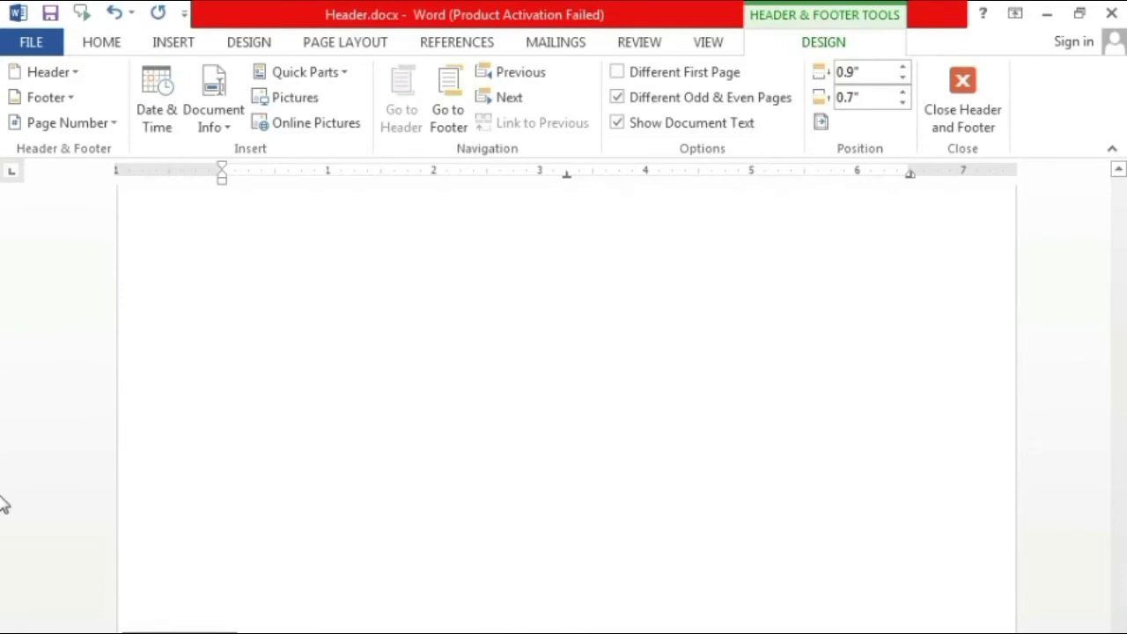
{"action": "scroll", "coordinate": [5, 244], "scroll_direction": "up", "scroll_amount": 12}
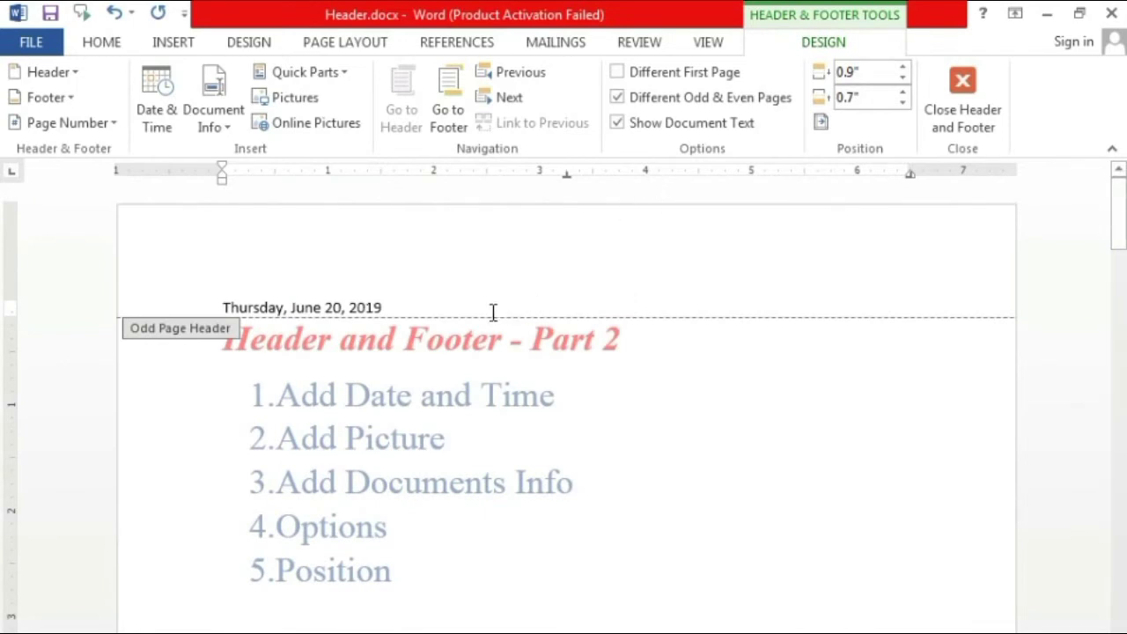
Delete the date from the odd page header and undo the deletion.
{"action": "left_click", "coordinate": [335, 310]}
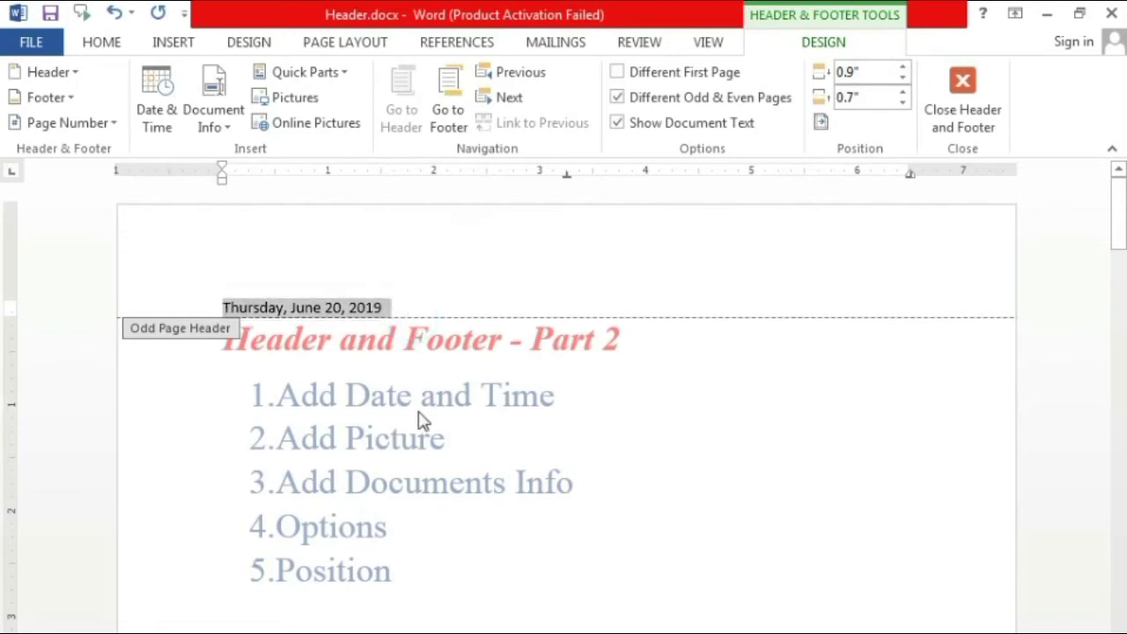
{"action": "key", "text": "Delete"}
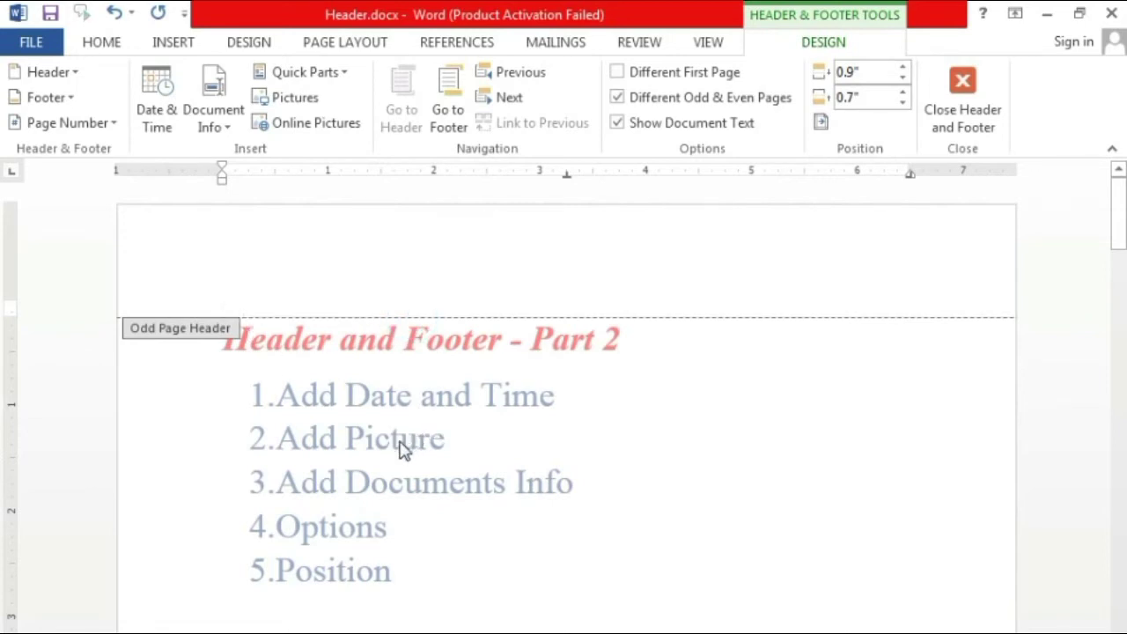
{"action": "key", "text": "ctrl+z"}
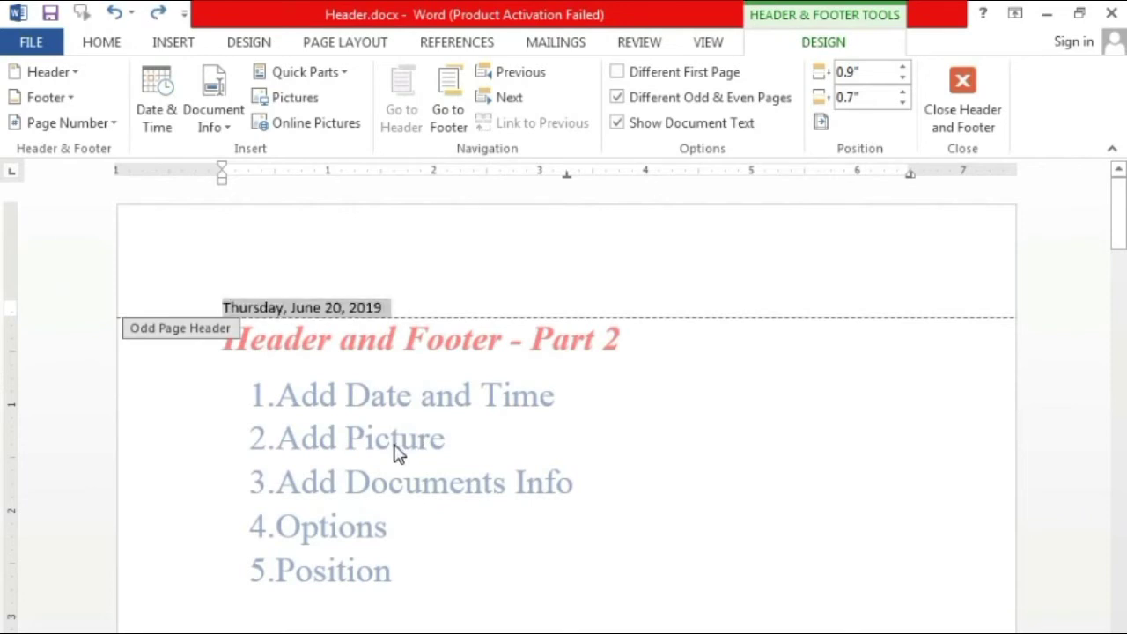
{"action": "left_click", "coordinate": [443, 301]}
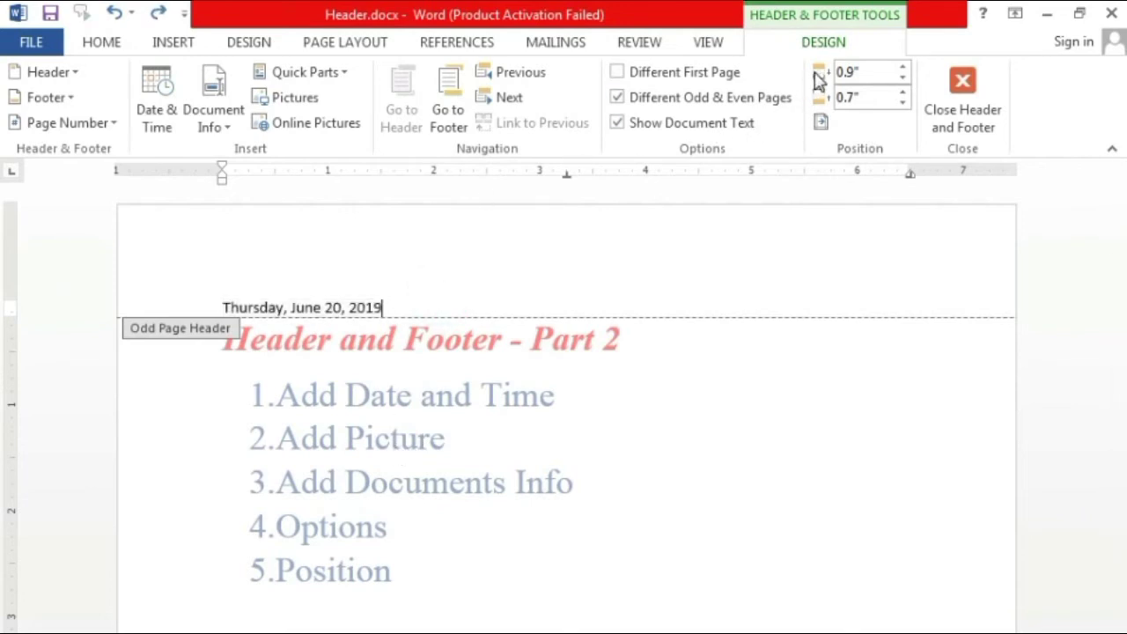
Set the header's distance from the top of the page to 2".
{"action": "left_click", "coordinate": [903, 69]}
{"action": "left_click", "coordinate": [903, 69]}
{"action": "left_click", "coordinate": [903, 69]}
{"action": "left_click", "coordinate": [903, 68]}
{"action": "left_click", "coordinate": [903, 69]}
{"action": "left_click", "coordinate": [903, 69]}
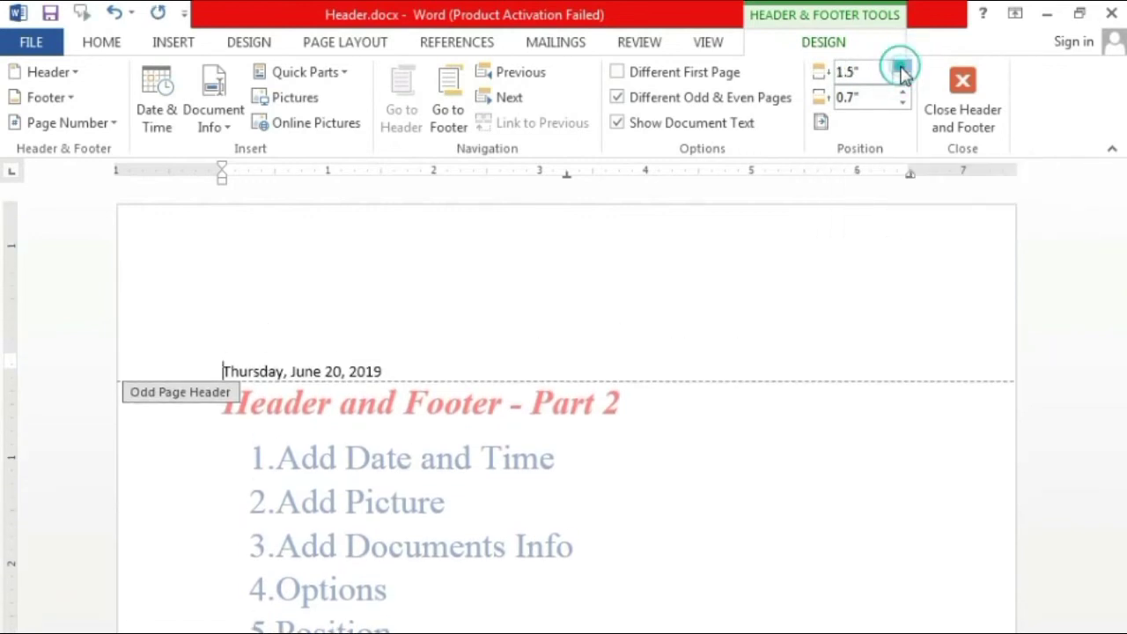
{"action": "left_click", "coordinate": [903, 69]}
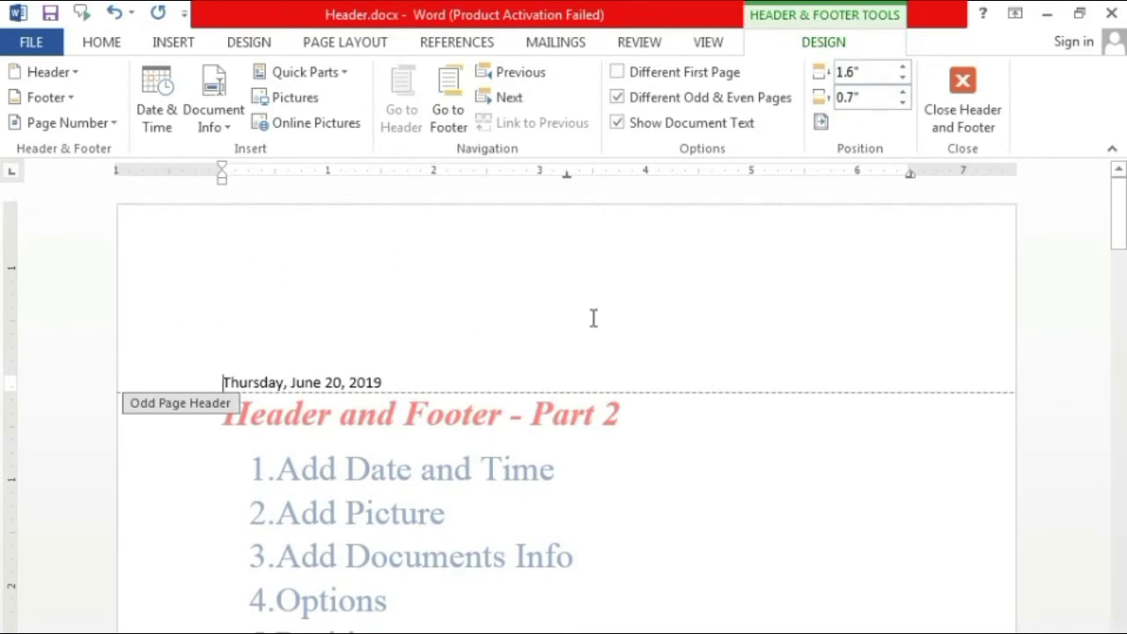
{"action": "left_click", "coordinate": [902, 67]}
{"action": "left_click", "coordinate": [903, 68]}
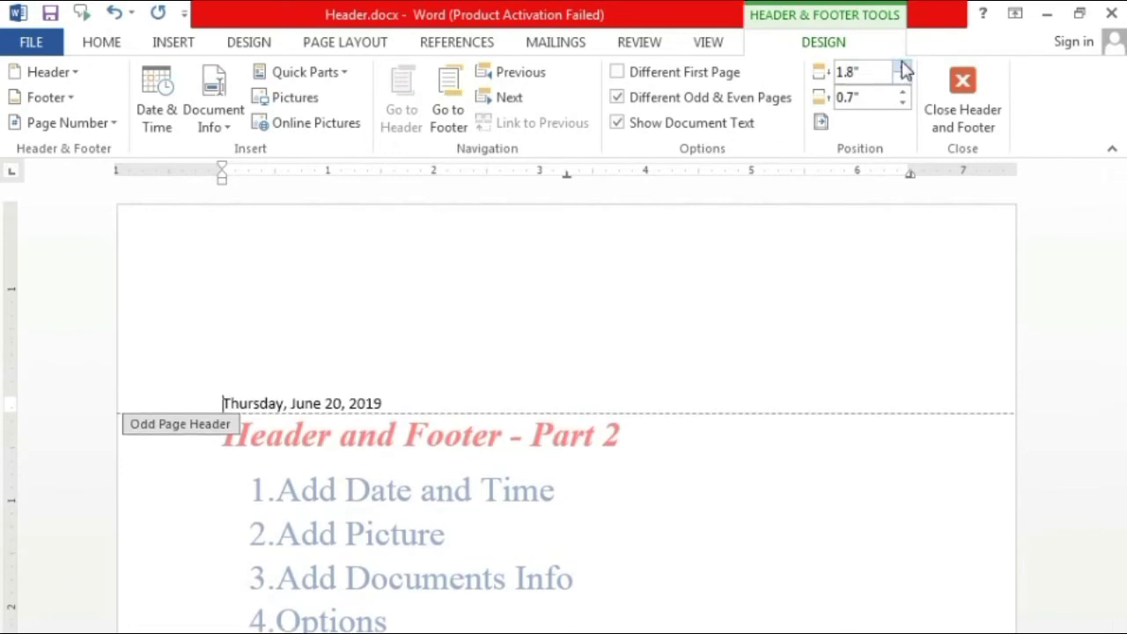
{"action": "left_click", "coordinate": [903, 67]}
{"action": "left_click", "coordinate": [903, 68]}
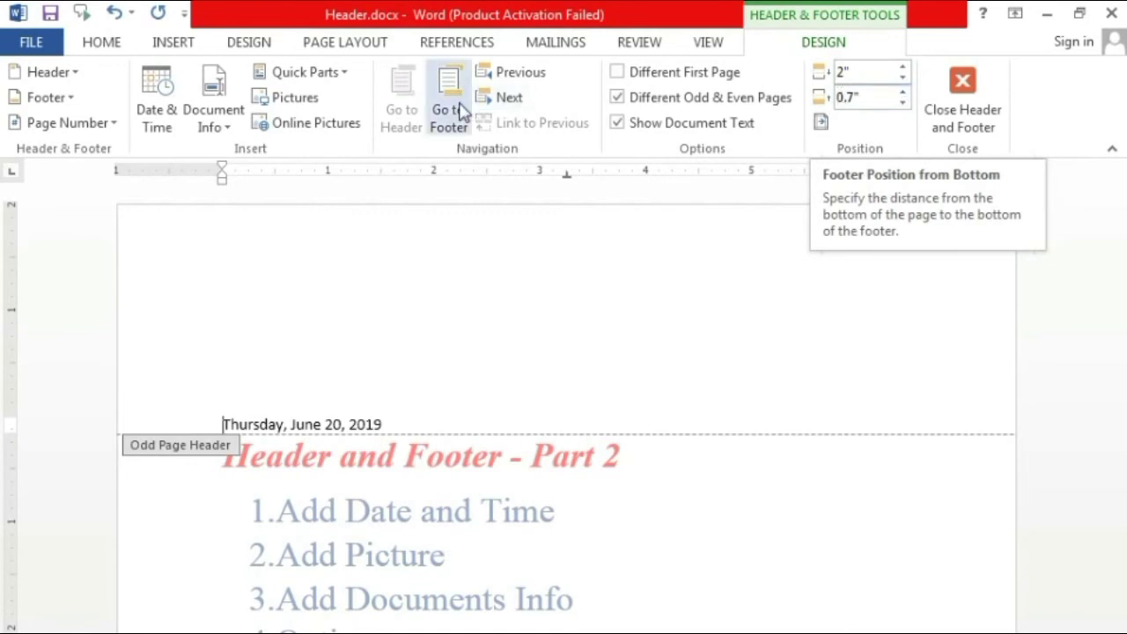
Switch to the first page's footer and set its distance from the bottom of the page to 1.2".
{"action": "left_click", "coordinate": [454, 107]}
{"action": "left_click", "coordinate": [903, 91]}
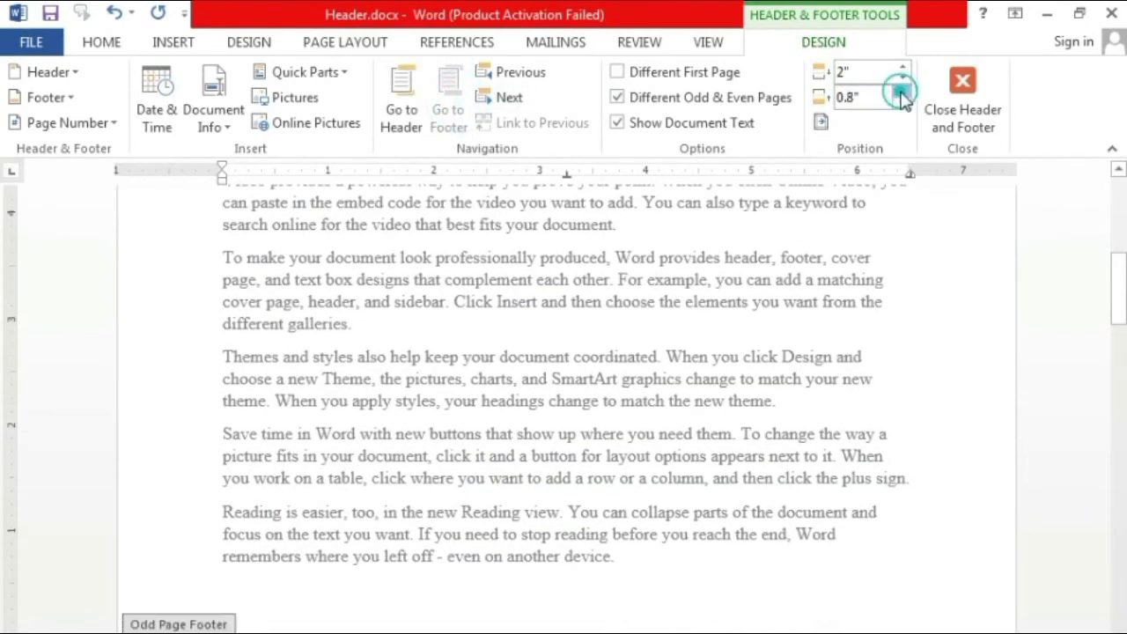
{"action": "left_click", "coordinate": [903, 92]}
{"action": "left_click", "coordinate": [902, 91]}
{"action": "left_click", "coordinate": [903, 91]}
{"action": "left_click", "coordinate": [903, 92]}
{"action": "left_click", "coordinate": [903, 92]}
{"action": "left_click", "coordinate": [902, 92]}
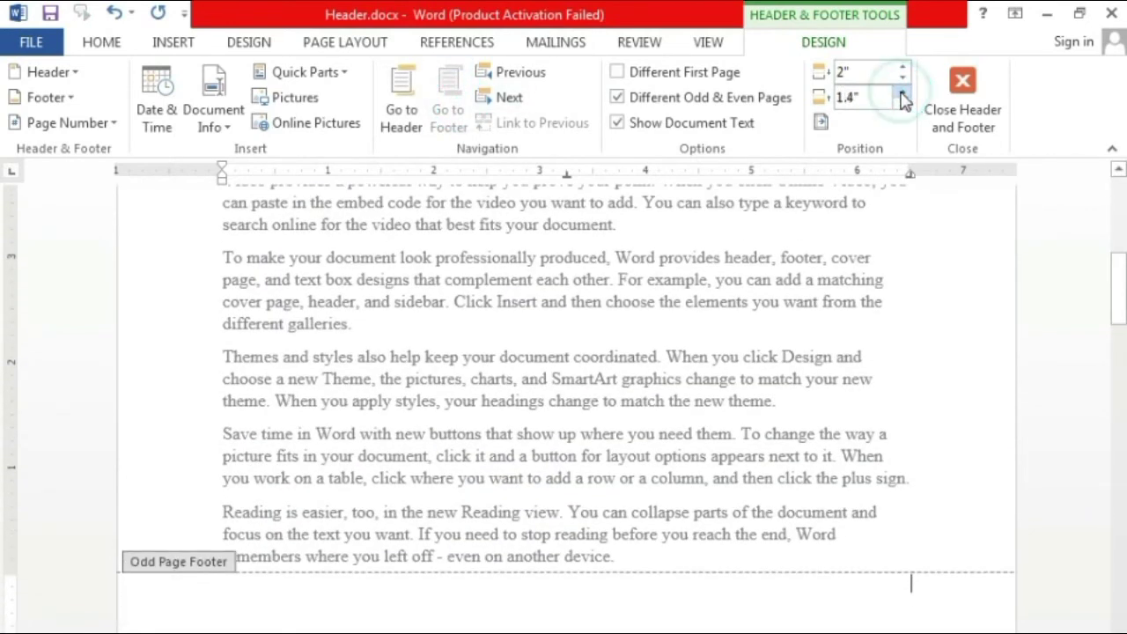
{"action": "left_click", "coordinate": [903, 103]}
{"action": "left_click", "coordinate": [903, 103]}
{"action": "left_click", "coordinate": [903, 103]}
{"action": "left_click", "coordinate": [902, 92]}
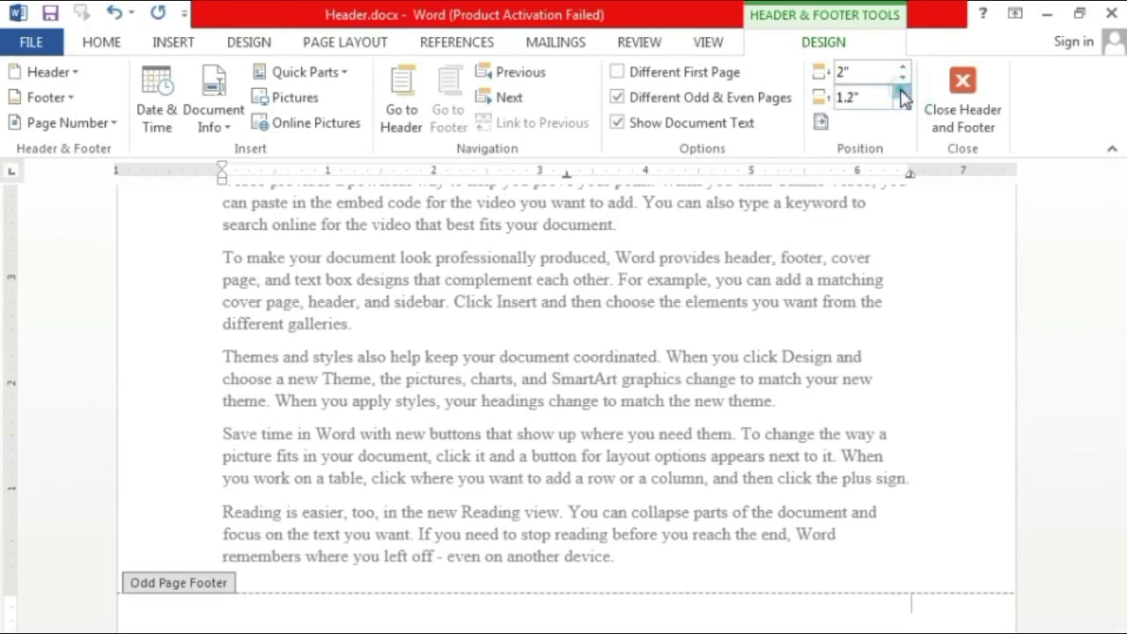
{"action": "left_click", "coordinate": [903, 92]}
{"action": "left_click", "coordinate": [903, 103]}
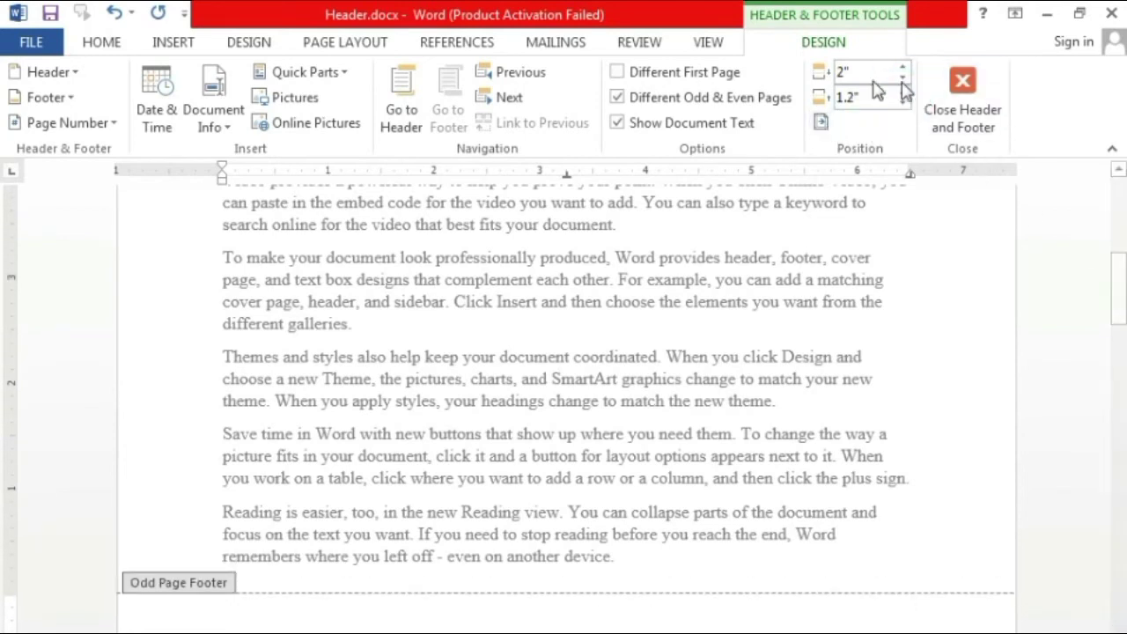
Return to the header and try to center the selected date with a Center alignment tab relative to the margin.
{"action": "left_click", "coordinate": [402, 102]}
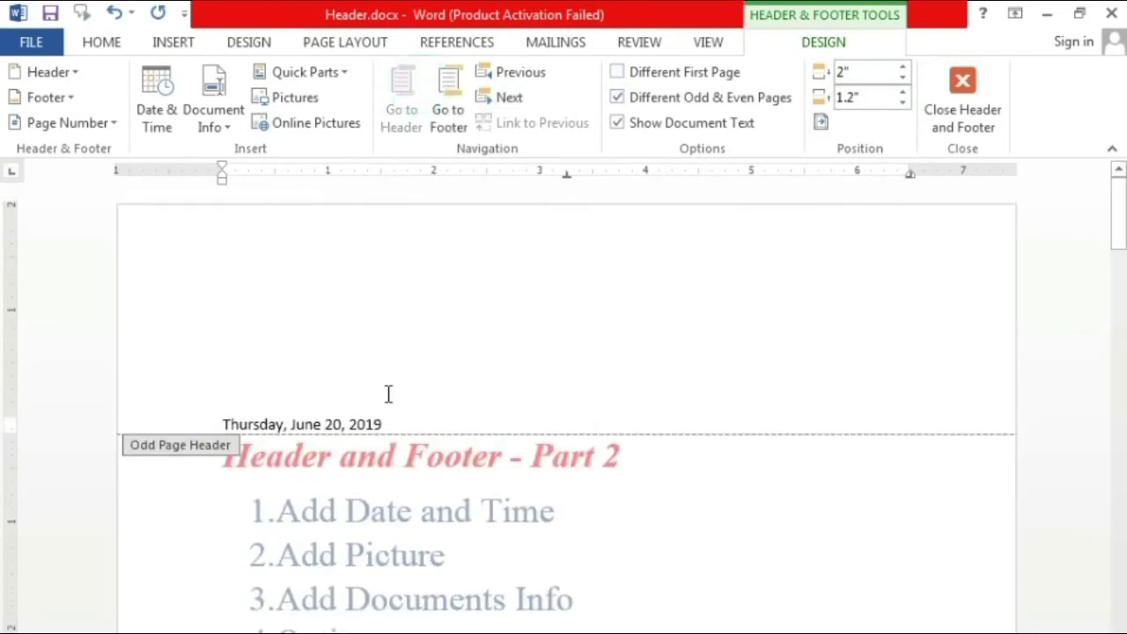
{"action": "left_click_drag", "start_coordinate": [221, 423], "coordinate": [388, 426]}
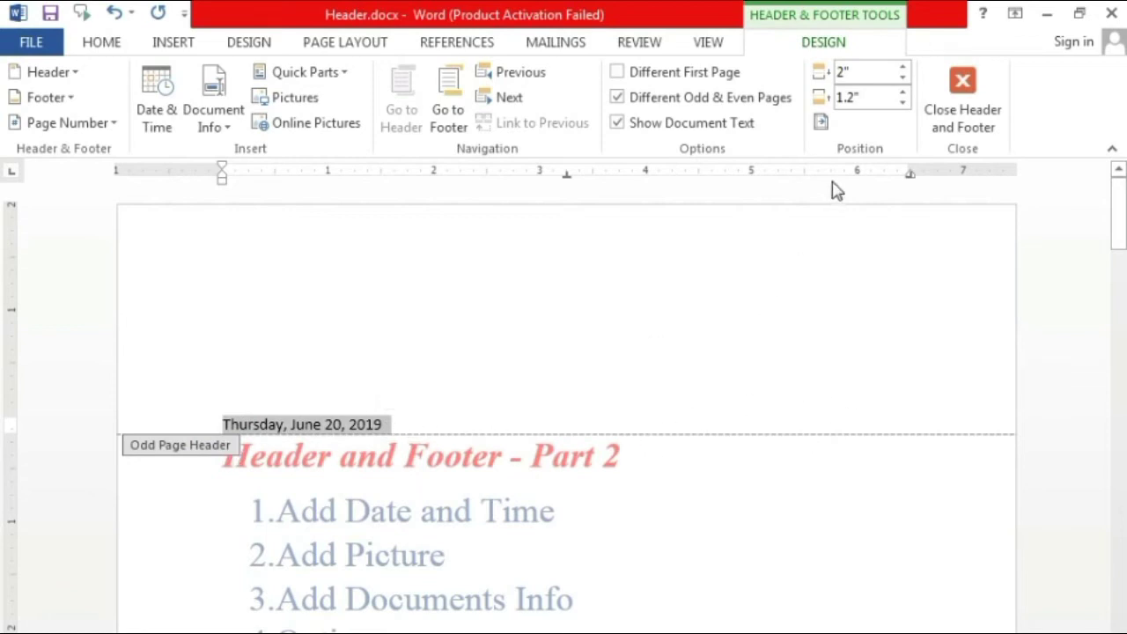
{"action": "left_click", "coordinate": [821, 128]}
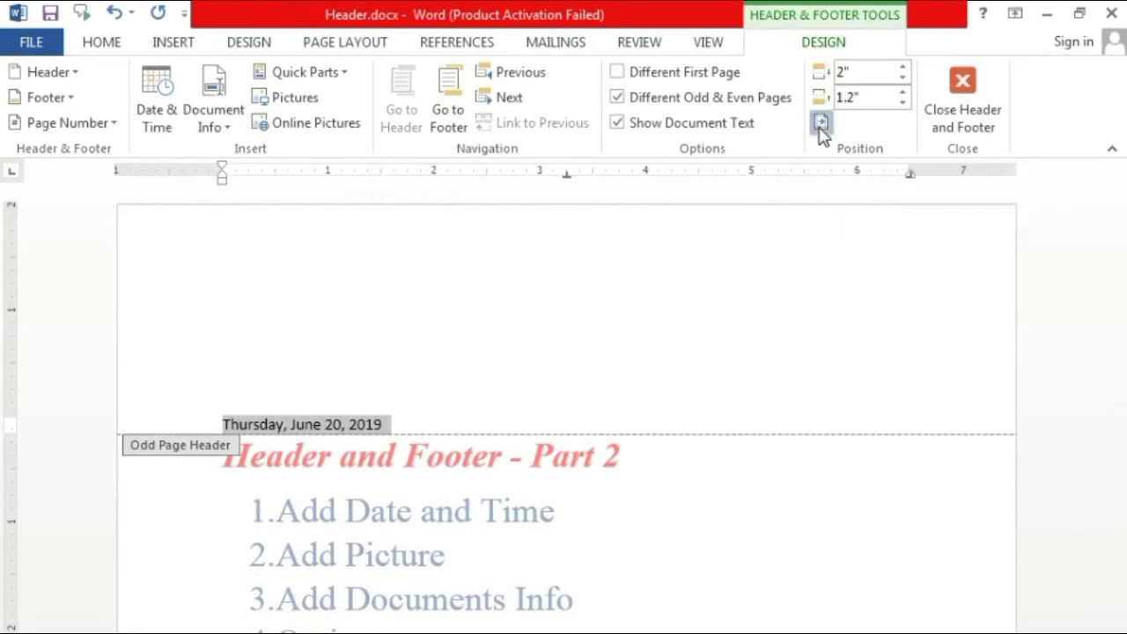
{"action": "left_click_drag", "start_coordinate": [546, 301], "coordinate": [816, 134]}
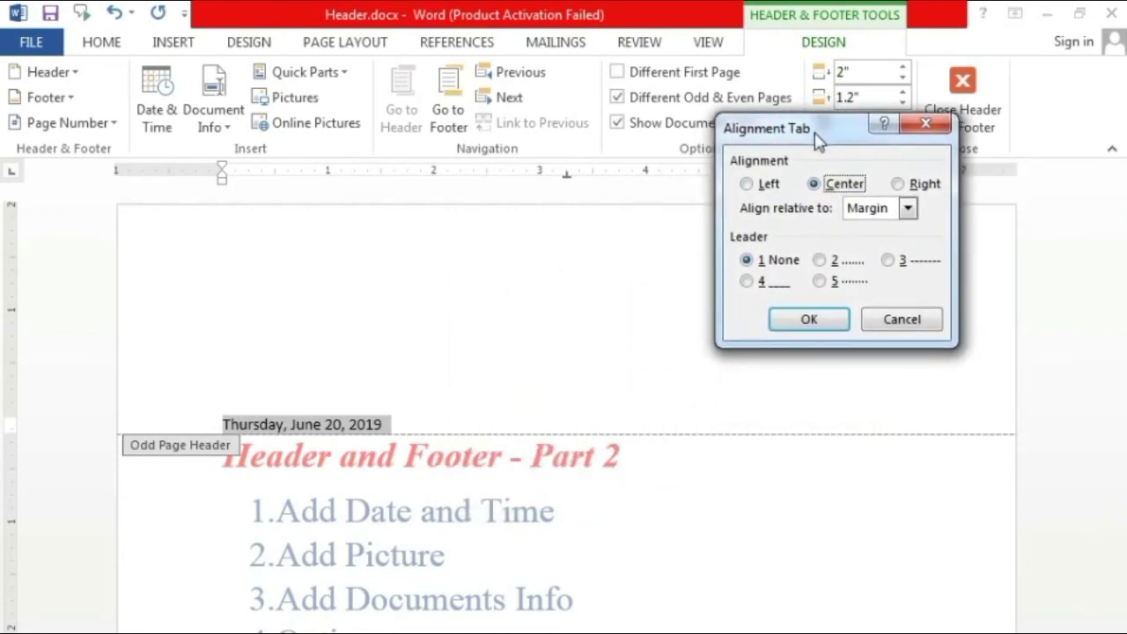
{"action": "left_click", "coordinate": [747, 183]}
{"action": "left_click", "coordinate": [831, 183]}
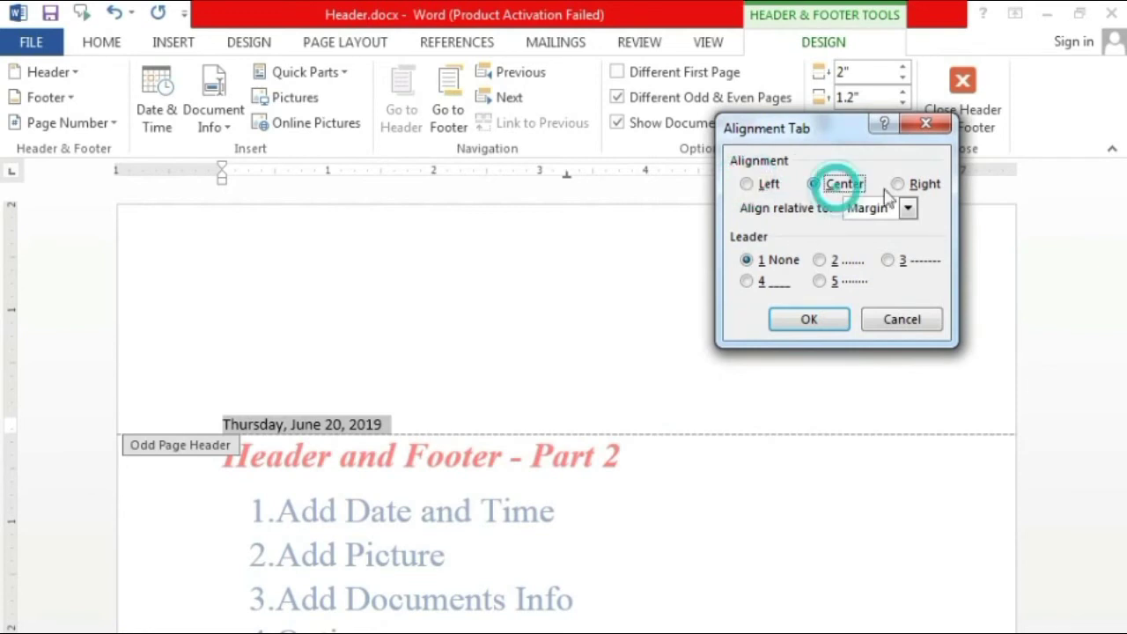
{"action": "left_click", "coordinate": [902, 185]}
{"action": "left_click", "coordinate": [814, 184]}
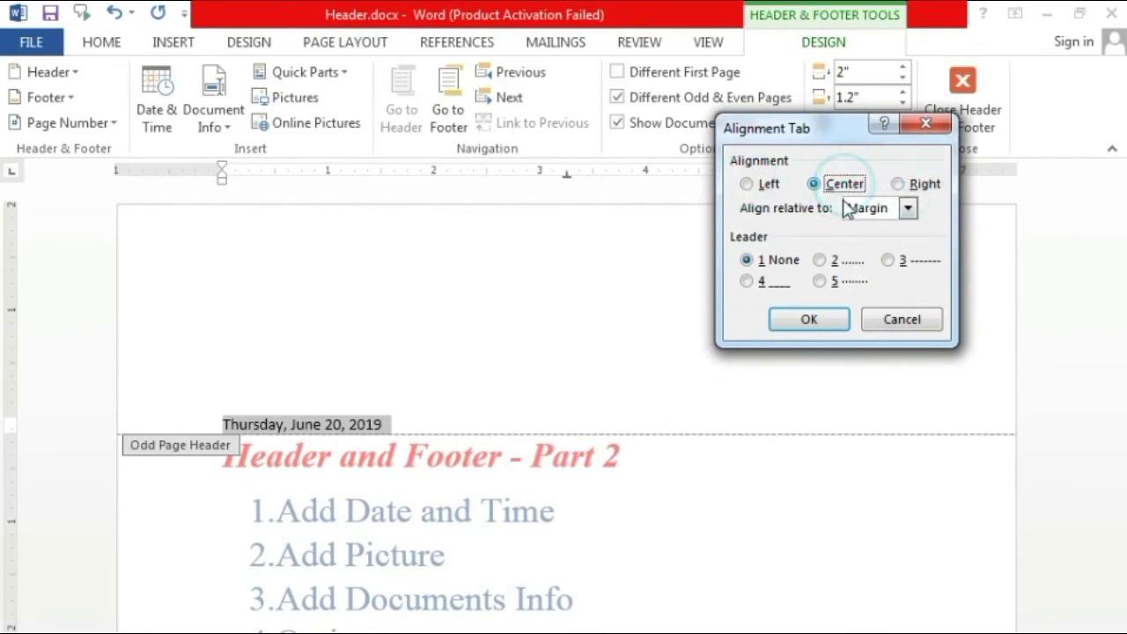
{"action": "left_click", "coordinate": [809, 319]}
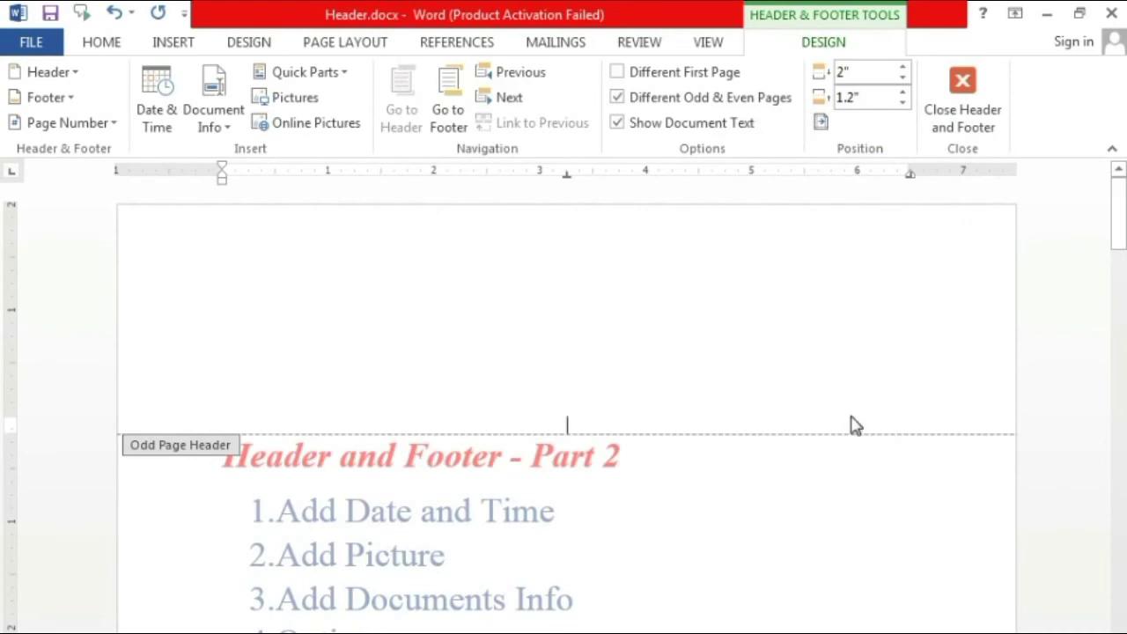
Turn off different odd and even pages and insert the date in the first page's header in the "Thursday, June 20, 2019" format.
{"action": "scroll", "coordinate": [854, 426], "scroll_direction": "down", "scroll_amount": 12}
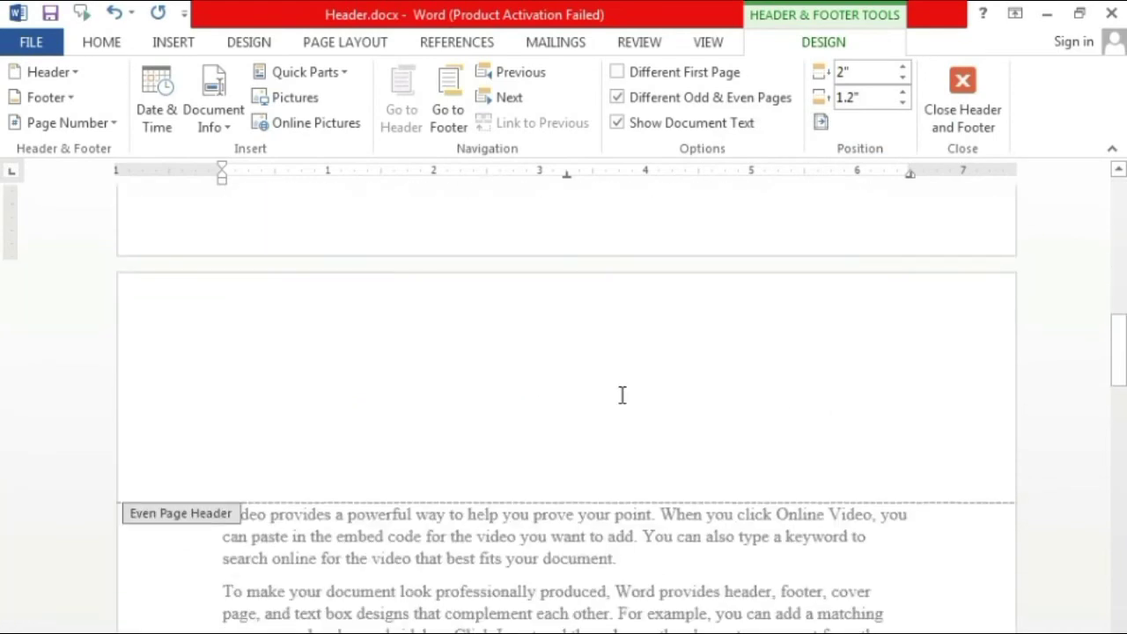
{"action": "scroll", "coordinate": [451, 387], "scroll_direction": "up", "scroll_amount": 5}
{"action": "scroll", "coordinate": [483, 411], "scroll_direction": "down", "scroll_amount": 12}
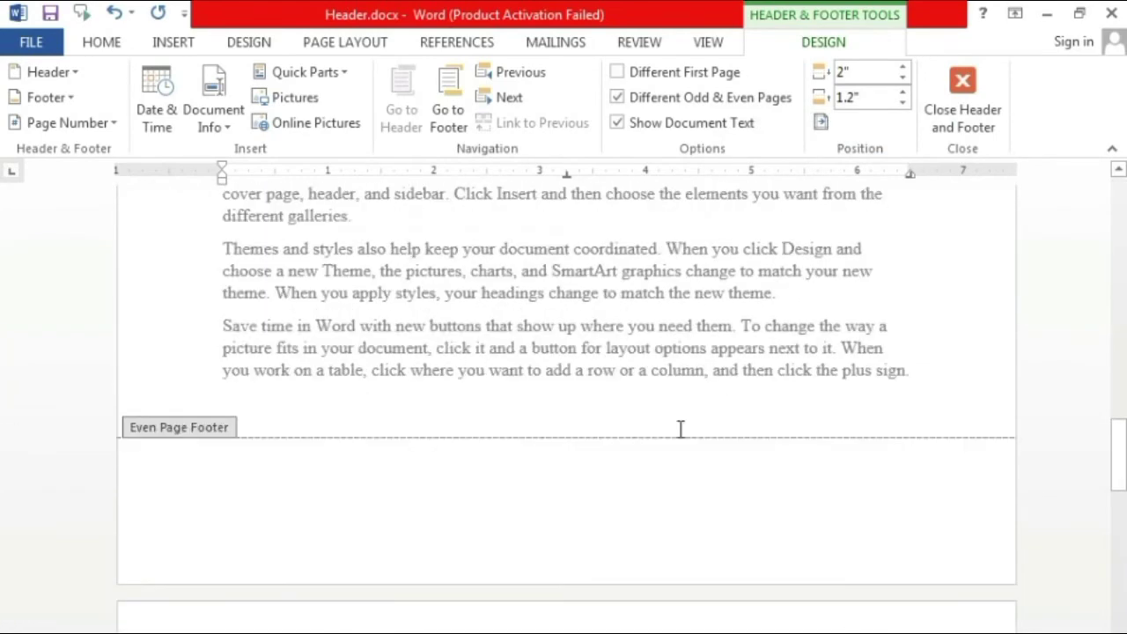
{"action": "scroll", "coordinate": [679, 430], "scroll_direction": "down", "scroll_amount": 3}
{"action": "left_click_drag", "start_coordinate": [1119, 485], "coordinate": [1117, 151]}
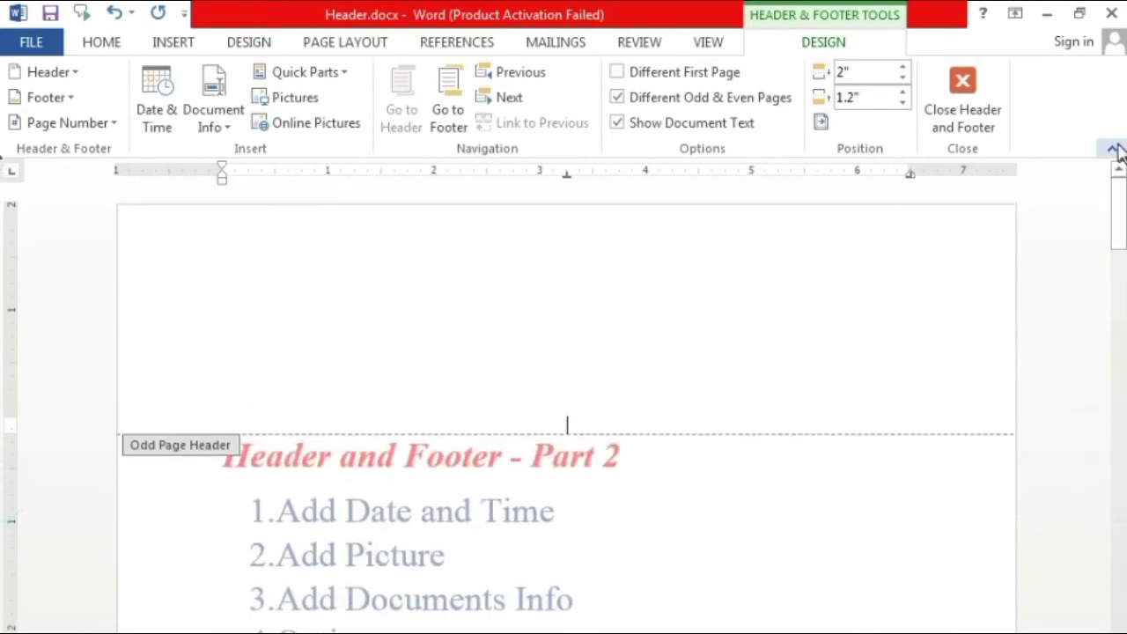
{"action": "left_click", "coordinate": [951, 118]}
{"action": "double_click", "coordinate": [457, 277]}
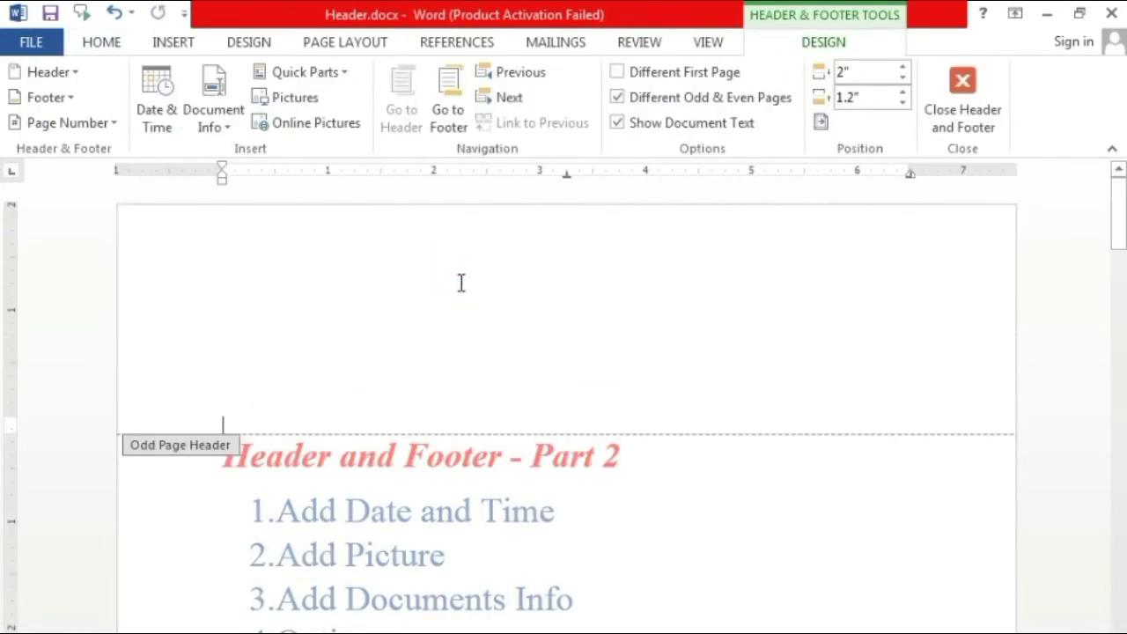
{"action": "left_click", "coordinate": [617, 97]}
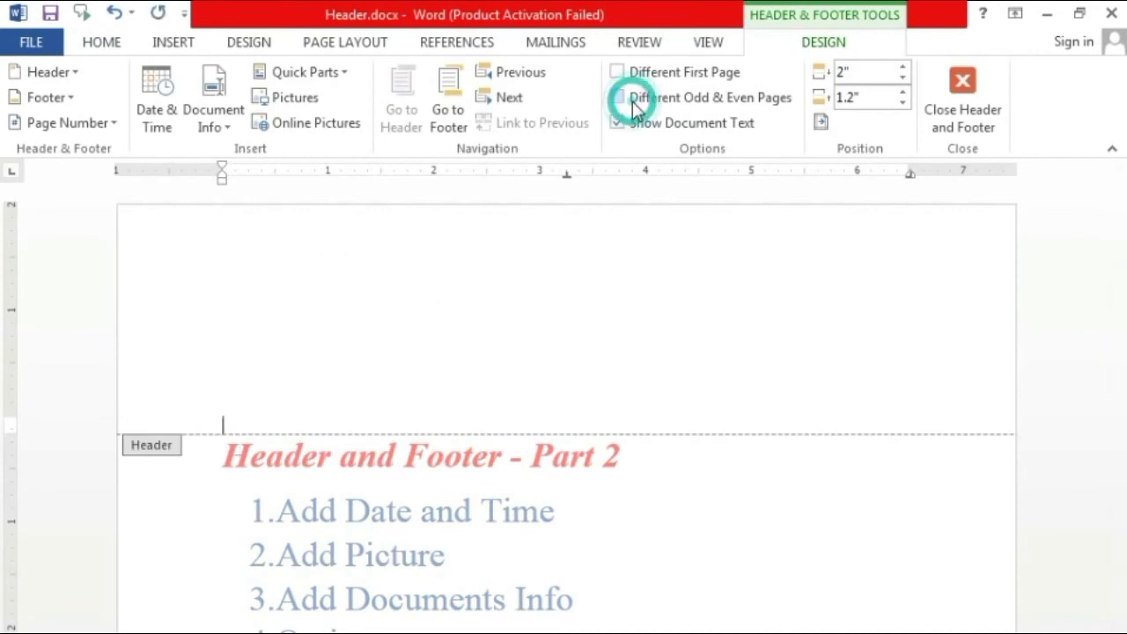
{"action": "left_click", "coordinate": [162, 128]}
{"action": "left_click", "coordinate": [516, 163]}
{"action": "left_click", "coordinate": [834, 458]}
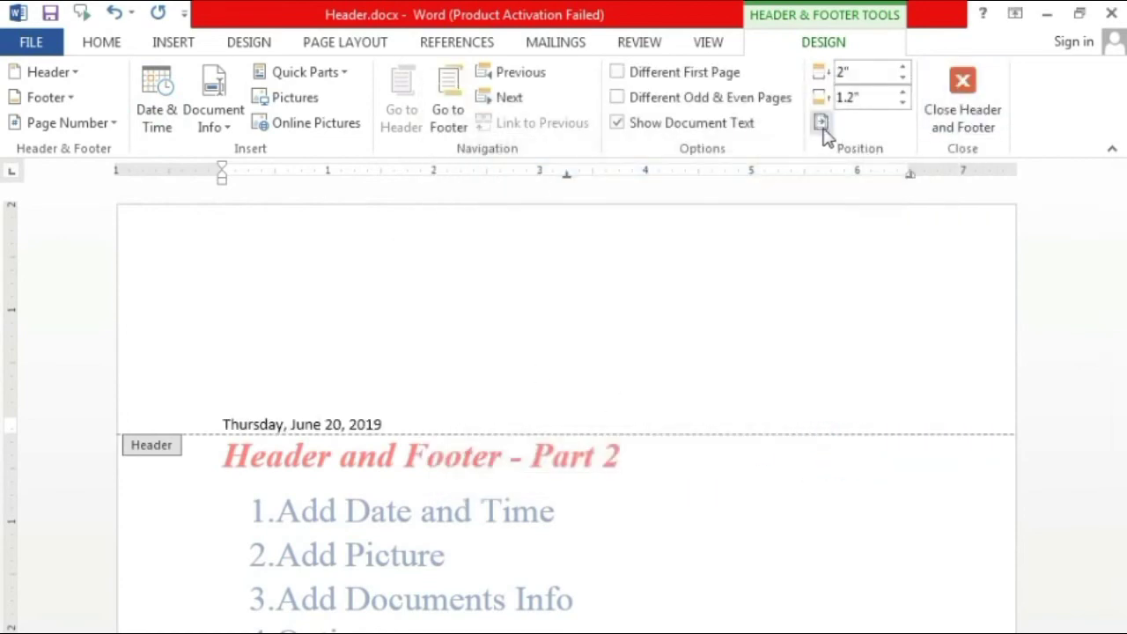
Try to center the header date by inserting a Center alignment tab at the end of it.
{"action": "left_click", "coordinate": [822, 123]}
{"action": "left_click", "coordinate": [750, 184]}
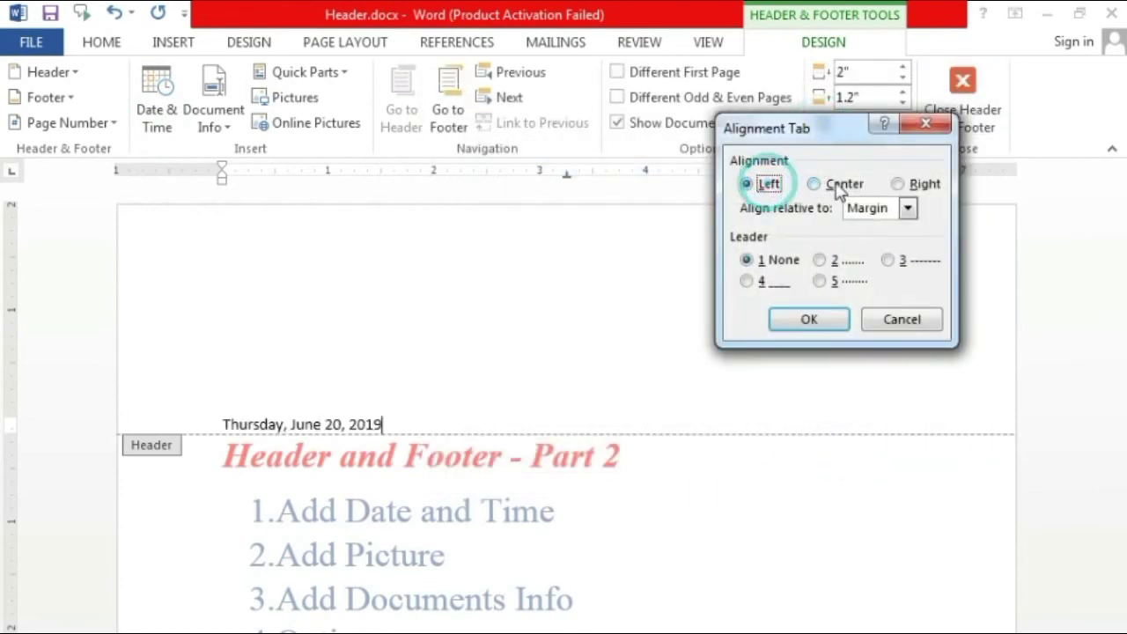
{"action": "left_click", "coordinate": [832, 184]}
{"action": "left_click", "coordinate": [802, 321]}
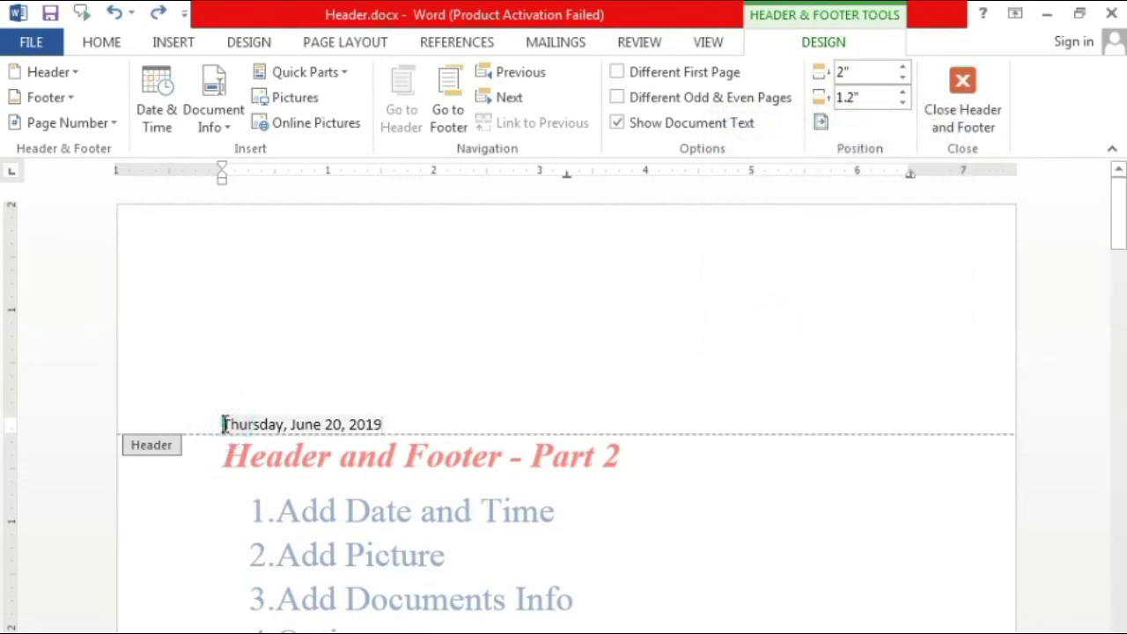
Center the header date by inserting a Center alignment tab in front of it, relative to the margin.
{"action": "left_click", "coordinate": [820, 121]}
{"action": "left_click", "coordinate": [746, 184]}
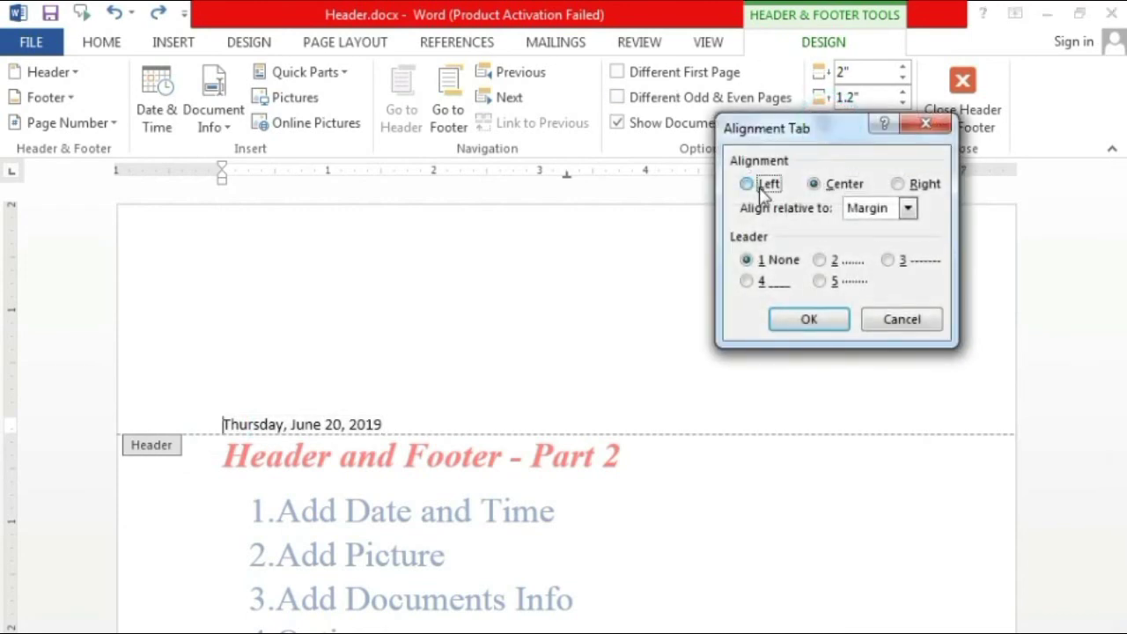
{"action": "left_click", "coordinate": [832, 185]}
{"action": "left_click", "coordinate": [812, 317]}
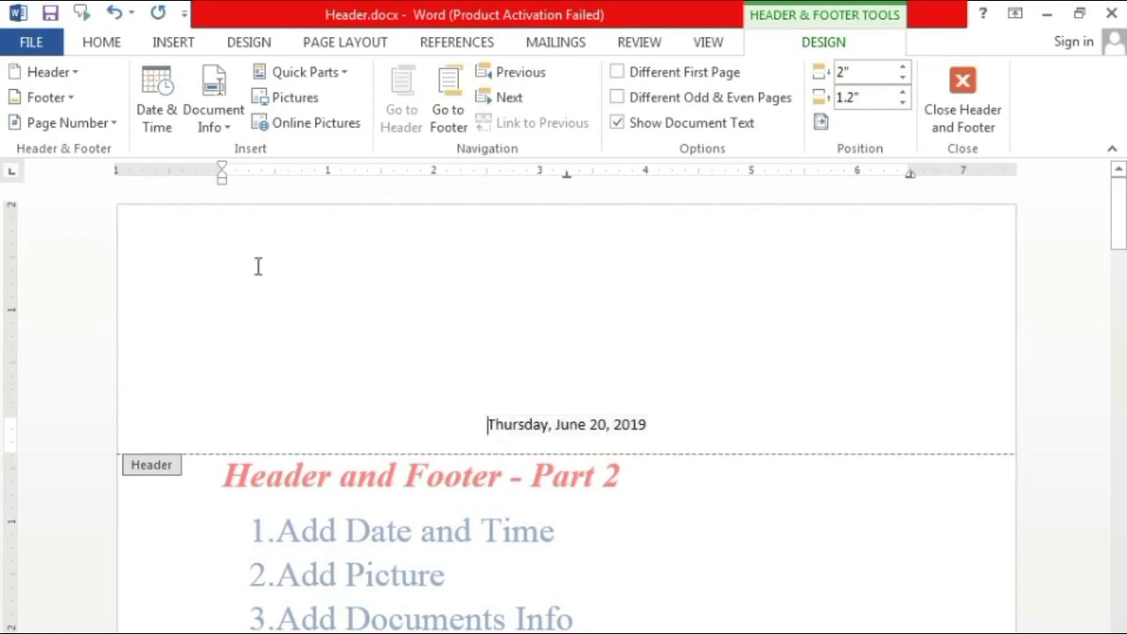
Move the header date to the right margin with a Right alignment tab and close header editing.
{"action": "left_click", "coordinate": [821, 122]}
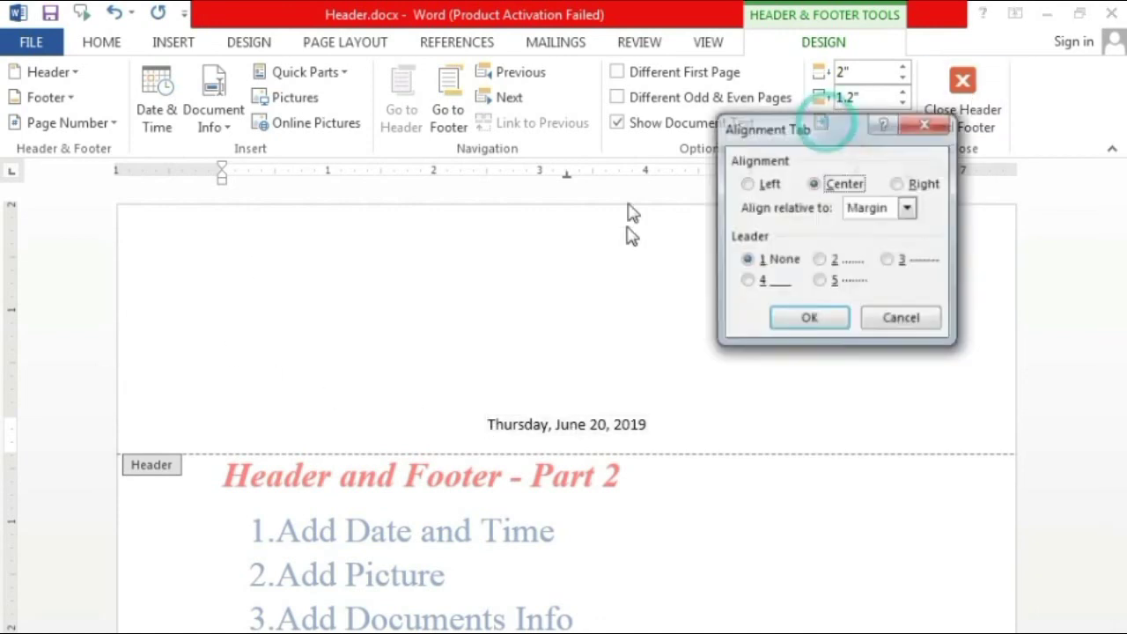
{"action": "left_click", "coordinate": [925, 184]}
{"action": "left_click", "coordinate": [800, 316]}
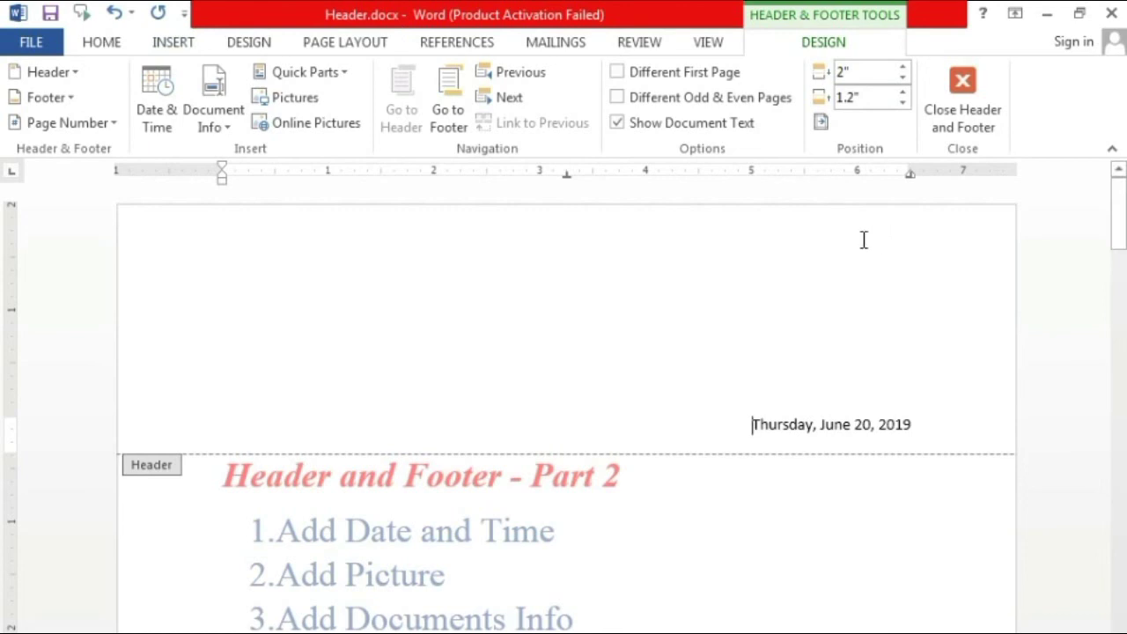
{"action": "left_click", "coordinate": [967, 99]}
{"action": "scroll", "coordinate": [704, 388], "scroll_direction": "down", "scroll_amount": 3}
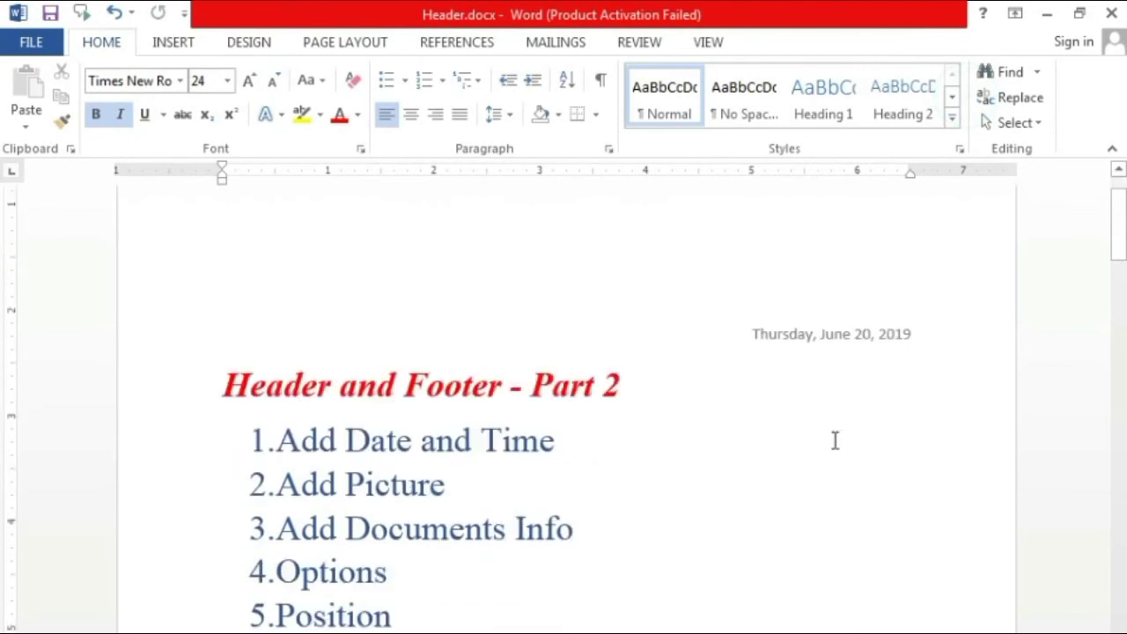